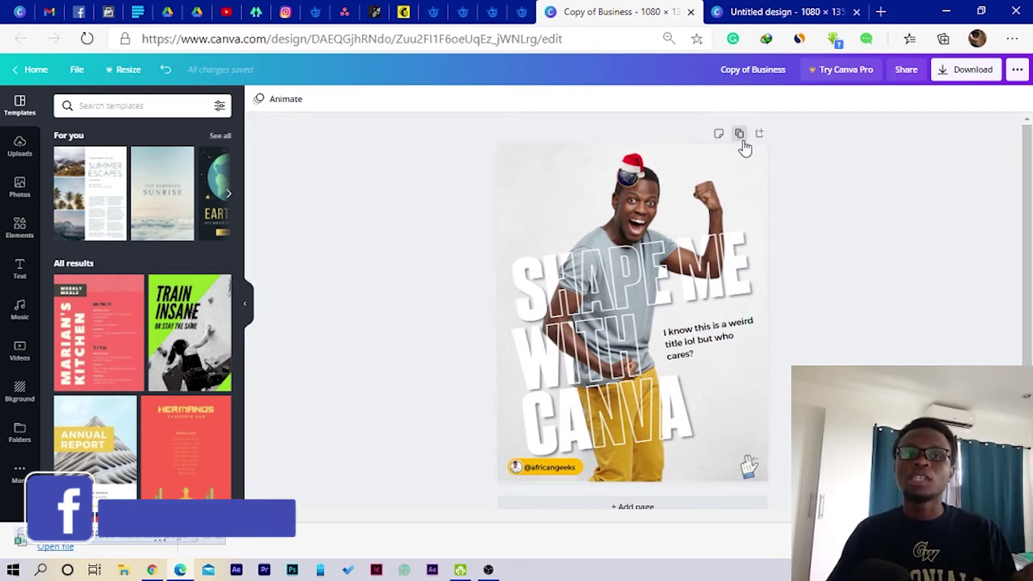
# Step: Delete the Santa hat, the creator's handle badge and the hand icon from Page 2
pyautogui.click(728, 161)
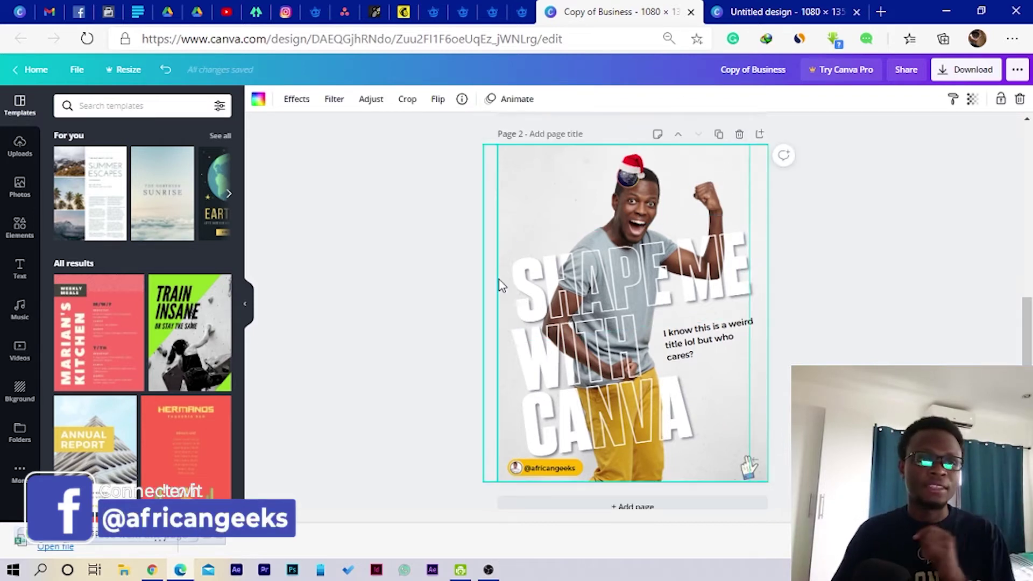
pyautogui.scroll(-1, 499, 284)
pyautogui.scroll(2, 498, 284)
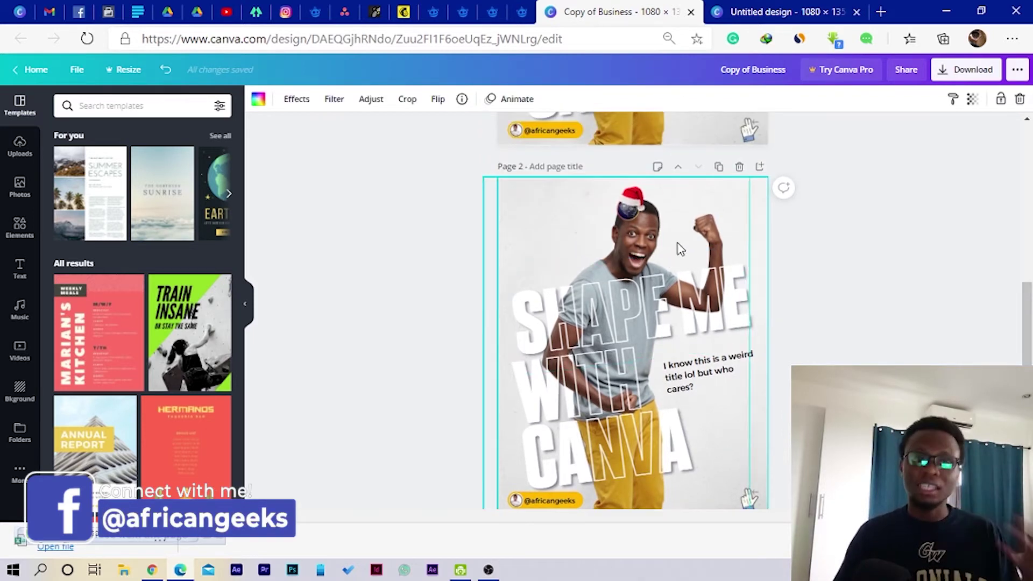
pyautogui.click(627, 206)
pyautogui.press('Delete')
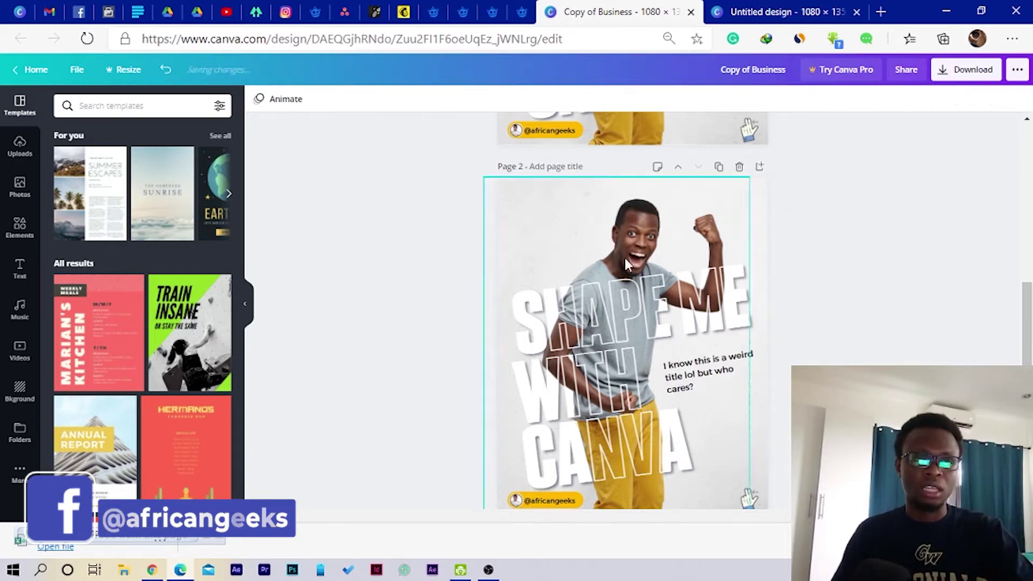
pyautogui.click(573, 503)
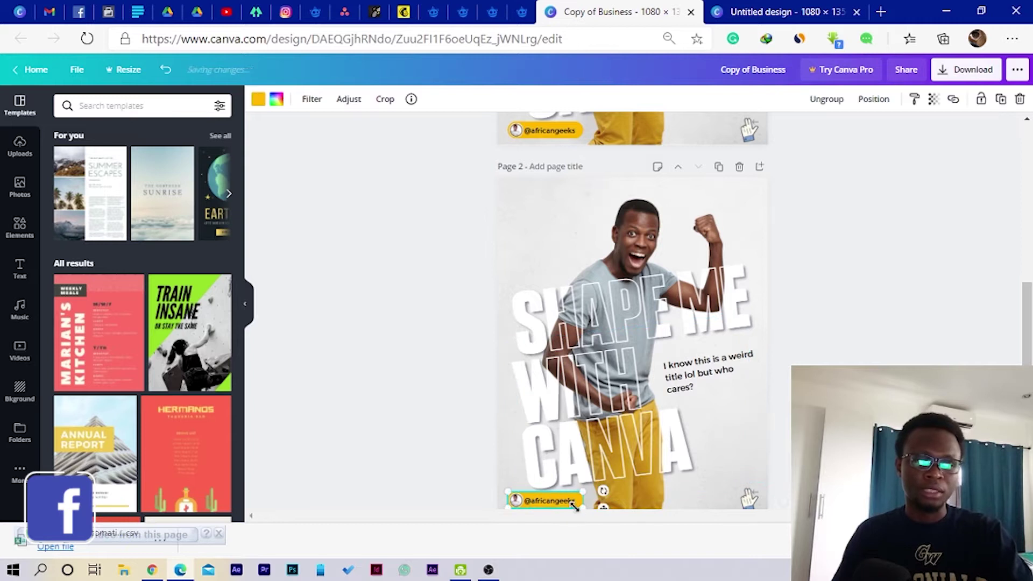
pyautogui.press('Delete')
pyautogui.press('Delete')
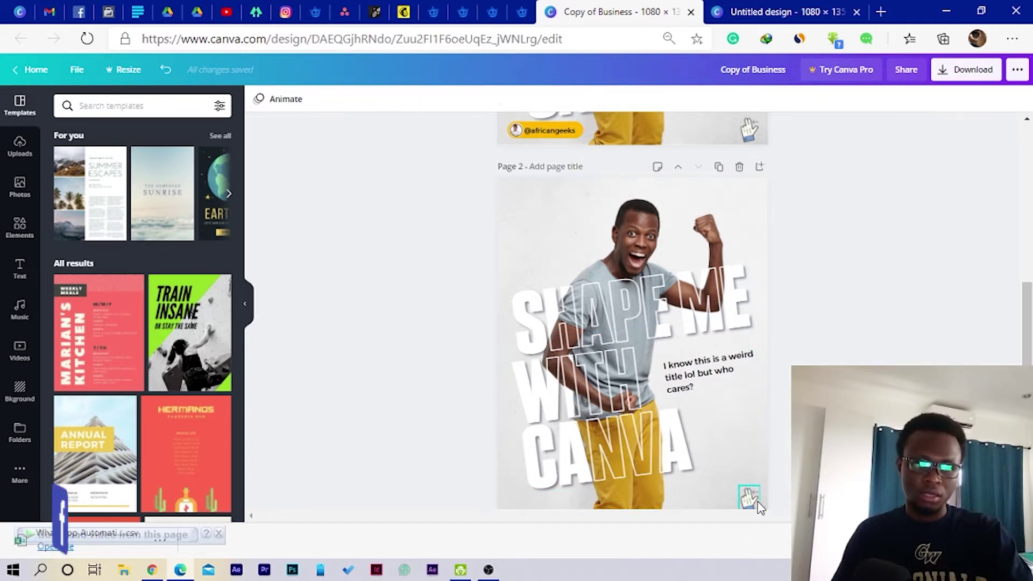
pyautogui.click(749, 496)
pyautogui.press('Delete')
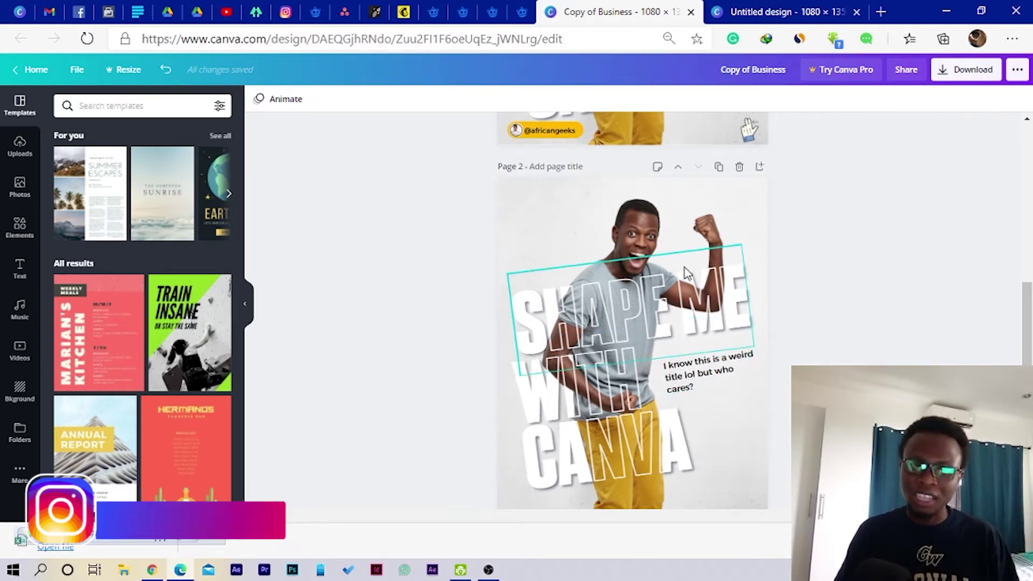
# Step: Move the extra man photo off the page and delete the small caption texts
pyautogui.moveTo(500, 238); pyautogui.dragTo(557, 522)
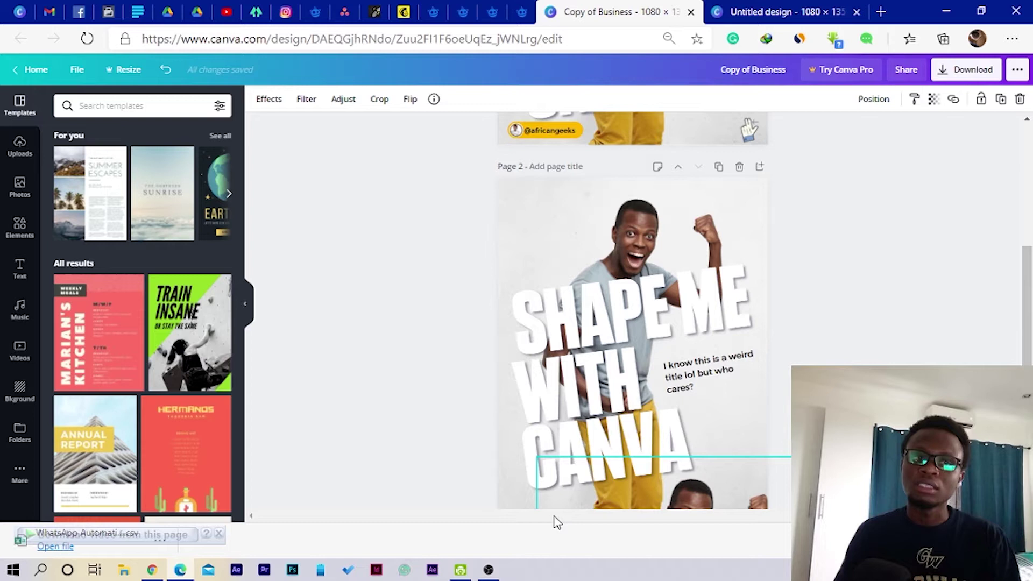
pyautogui.moveTo(557, 522); pyautogui.dragTo(598, 364)
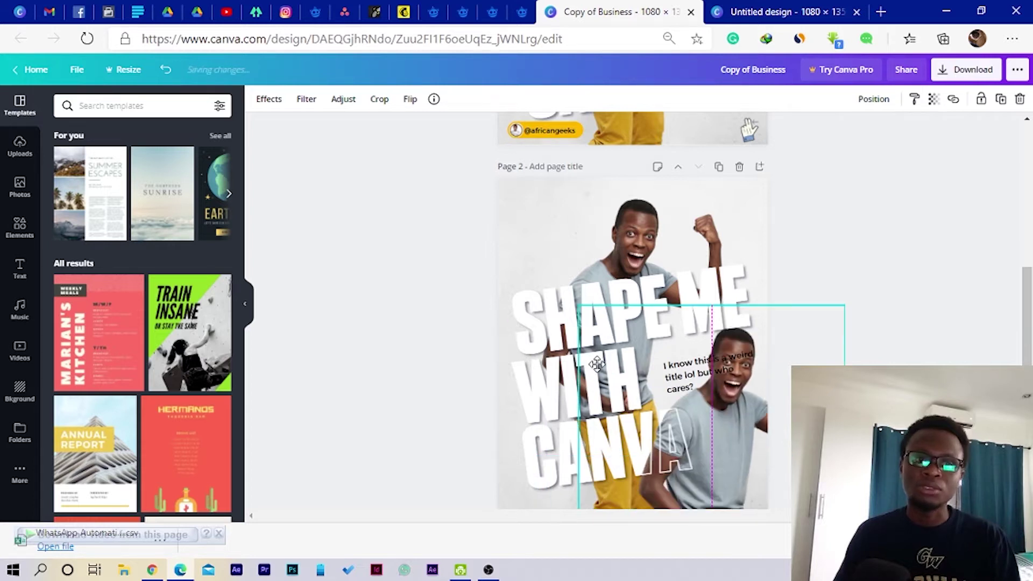
pyautogui.click(724, 431)
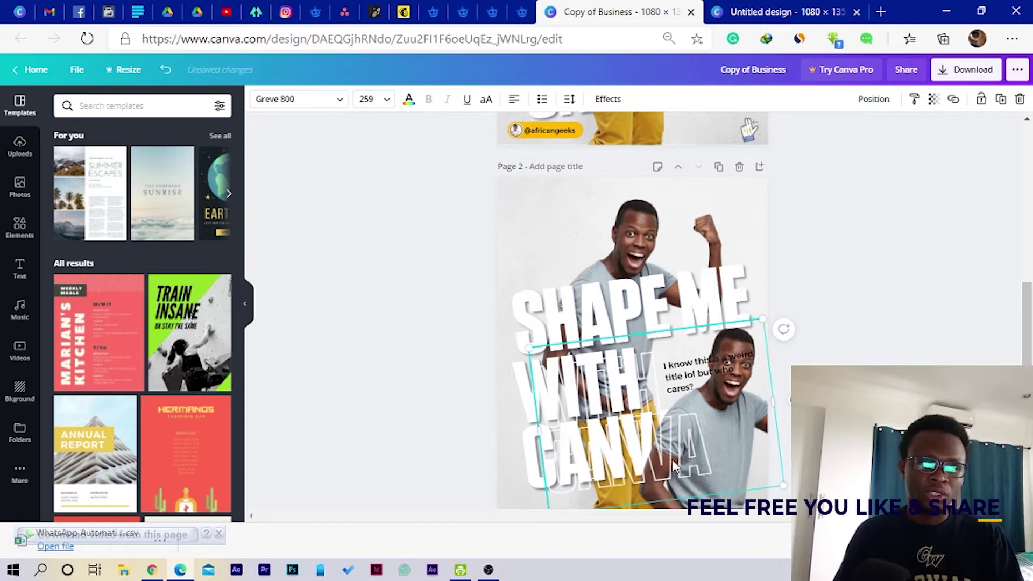
pyautogui.press('Escape')
pyautogui.click(706, 437)
pyautogui.press('Delete')
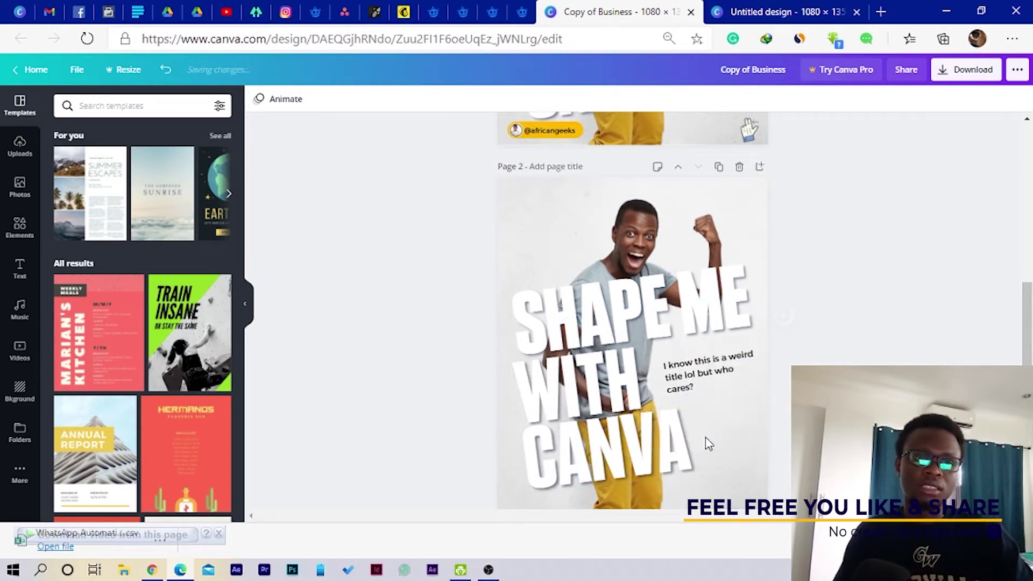
pyautogui.click(697, 377)
pyautogui.press('Delete')
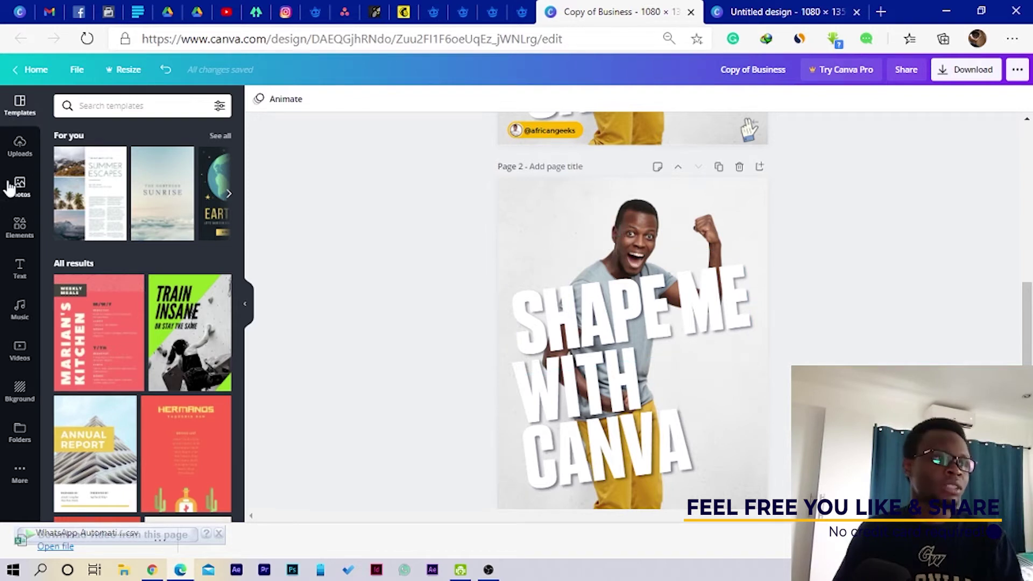
# Step: Add a third page holding the grey-shirt photo of the man from Uploads
pyautogui.click(19, 144)
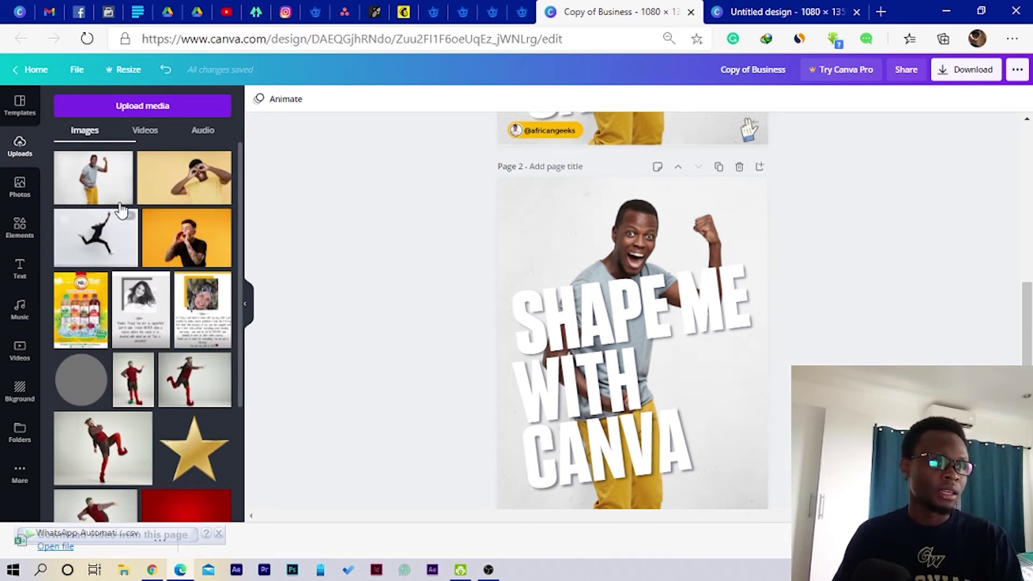
pyautogui.click(759, 167)
pyautogui.moveTo(94, 181); pyautogui.dragTo(509, 386)
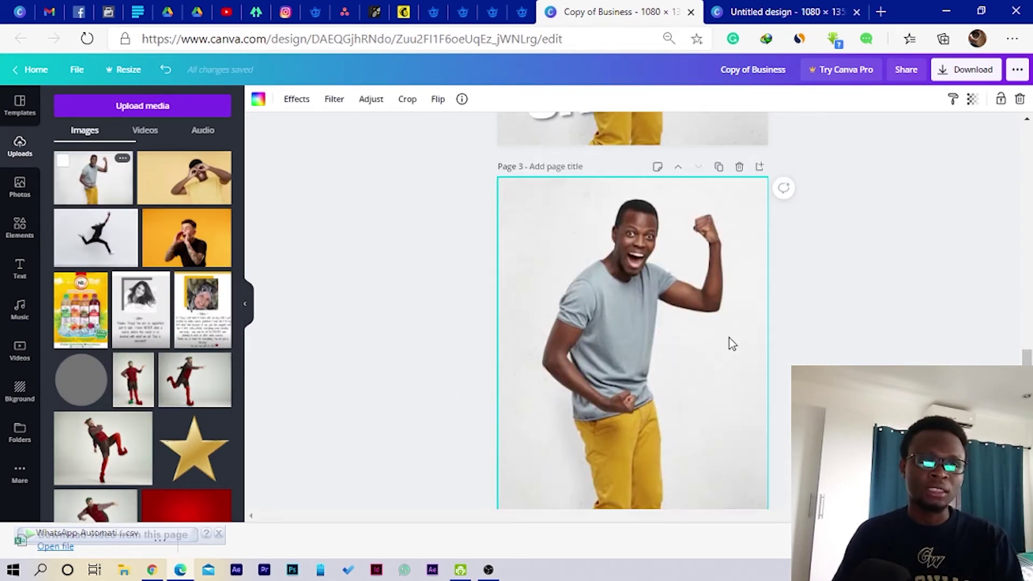
pyautogui.scroll(-1, 675, 346)
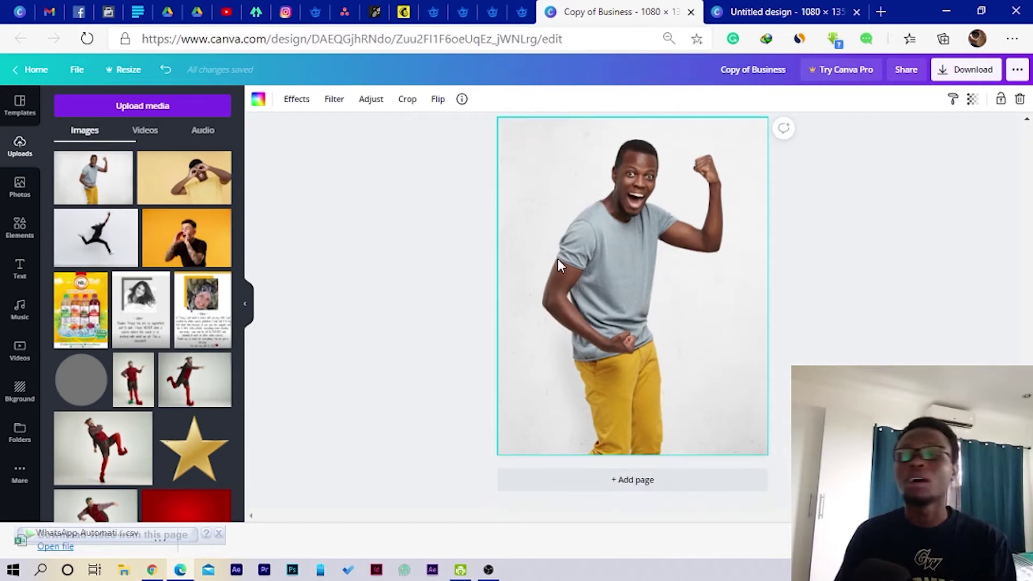
pyautogui.scroll(5, 561, 269)
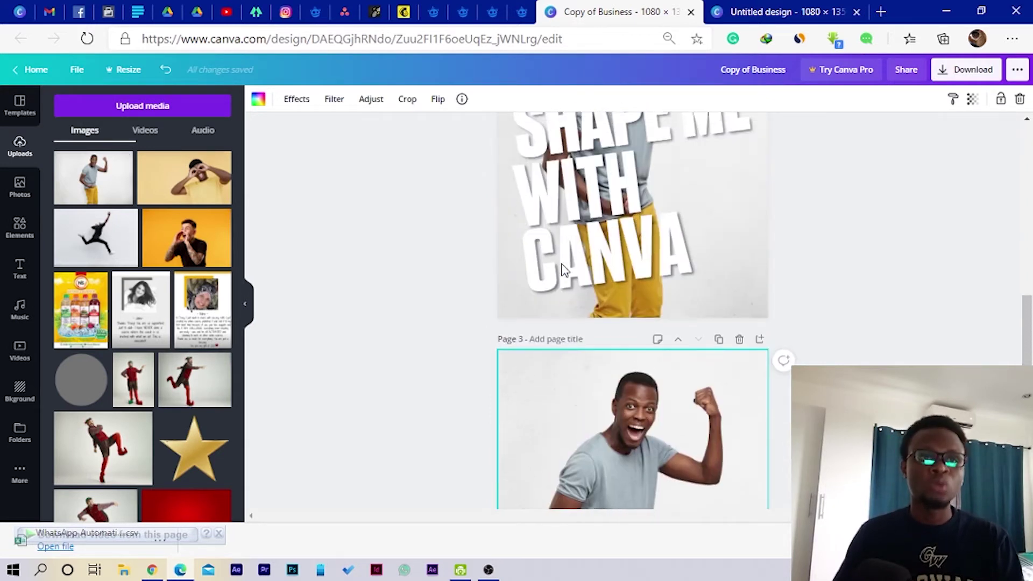
# Step: Copy both SHAPE ME WITH CANVA headline boxes from Page 2 onto Page 3
pyautogui.click(556, 198)
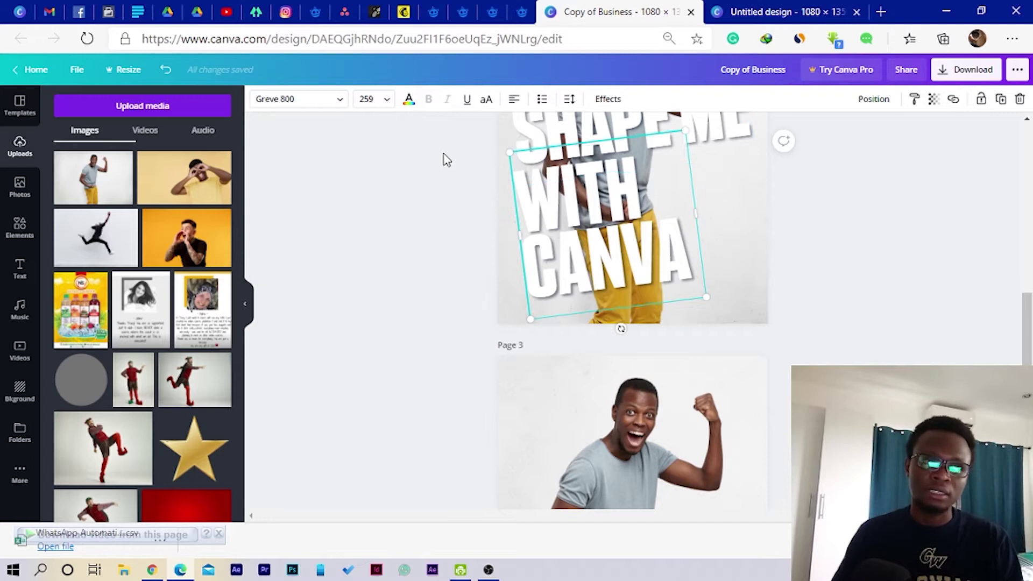
pyautogui.scroll(1, 439, 178)
pyautogui.moveTo(438, 175); pyautogui.dragTo(547, 349)
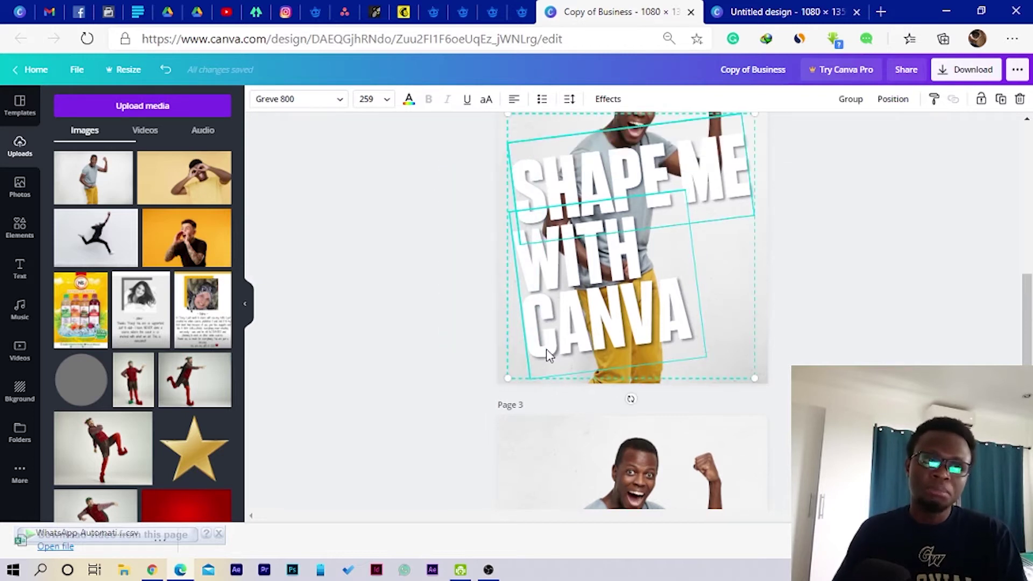
pyautogui.hotkey('ctrl', 'c')
pyautogui.scroll(-4, 547, 348)
pyautogui.click(544, 360)
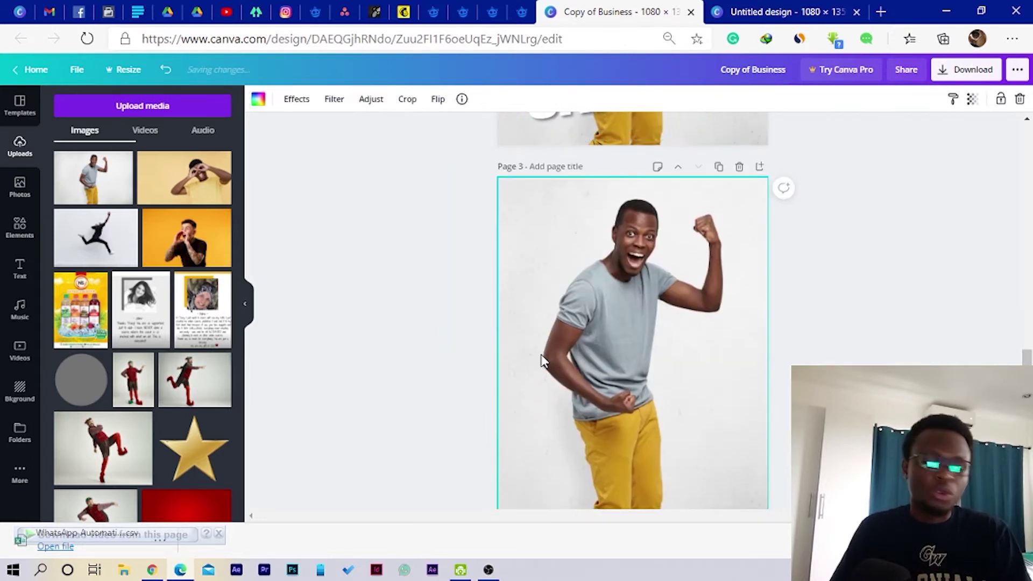
pyautogui.hotkey('ctrl', 'v')
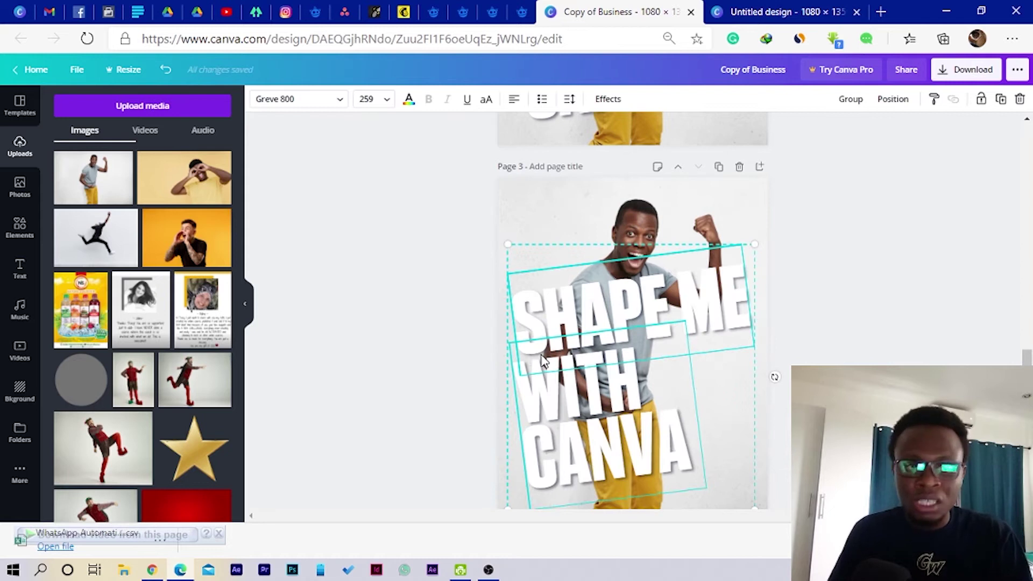
pyautogui.click(469, 368)
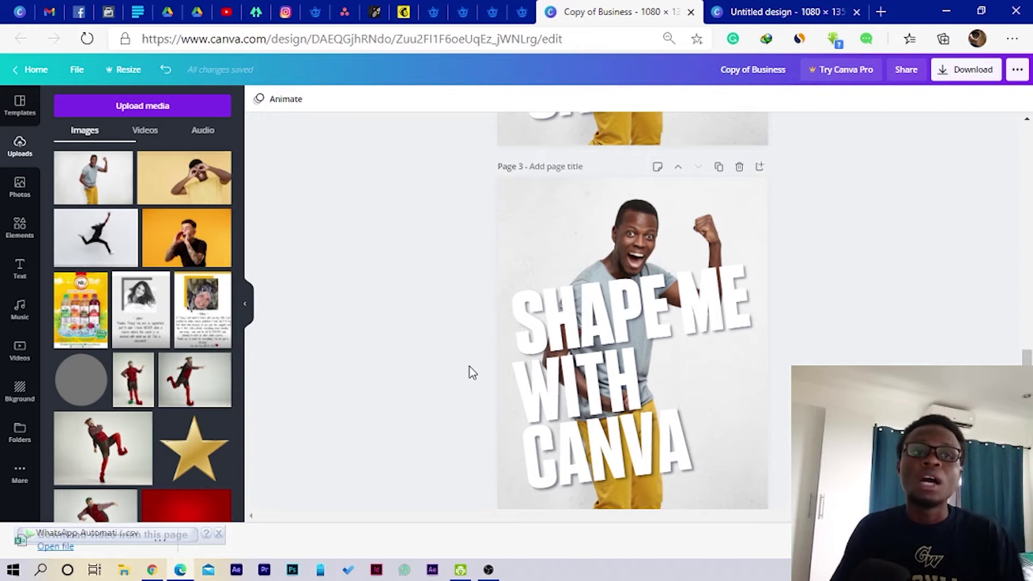
pyautogui.scroll(-1, 479, 366)
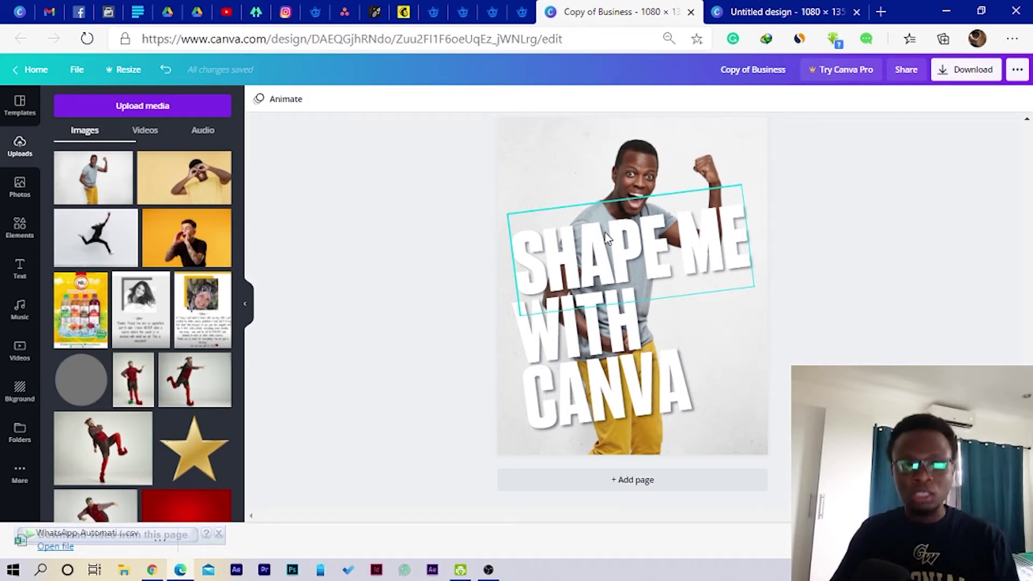
# Step: Set the grey-shirt photo as Page 3's background and place a smaller copy over the headline's middle
pyautogui.scroll(-5, 609, 240)
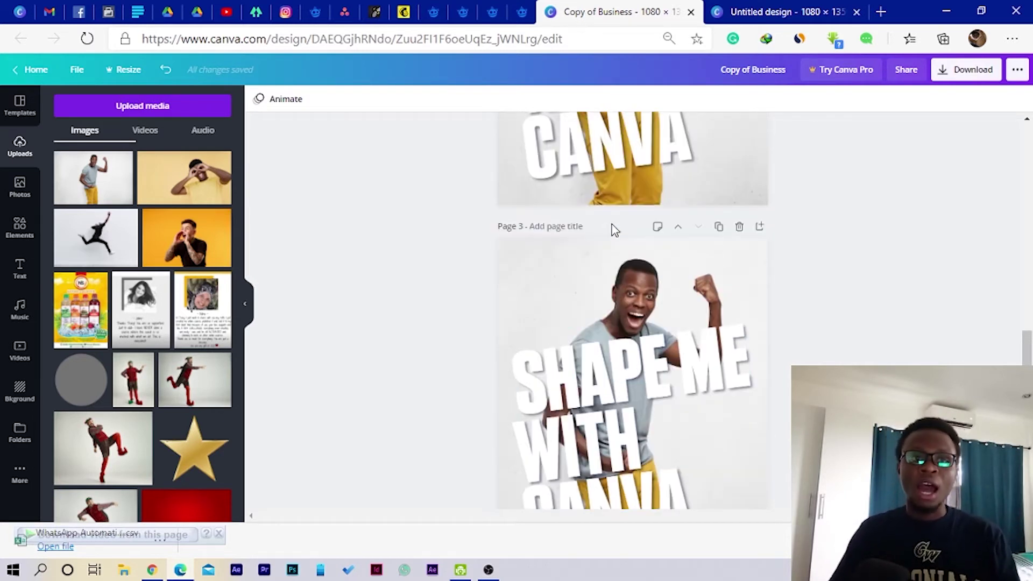
pyautogui.rightClick(605, 283)
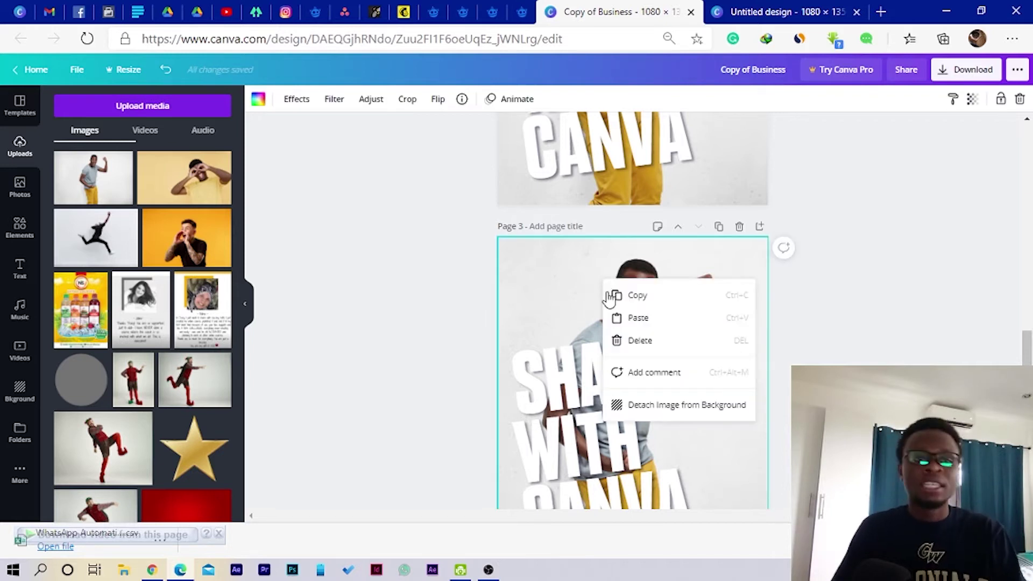
pyautogui.click(676, 407)
pyautogui.scroll(-3, 602, 274)
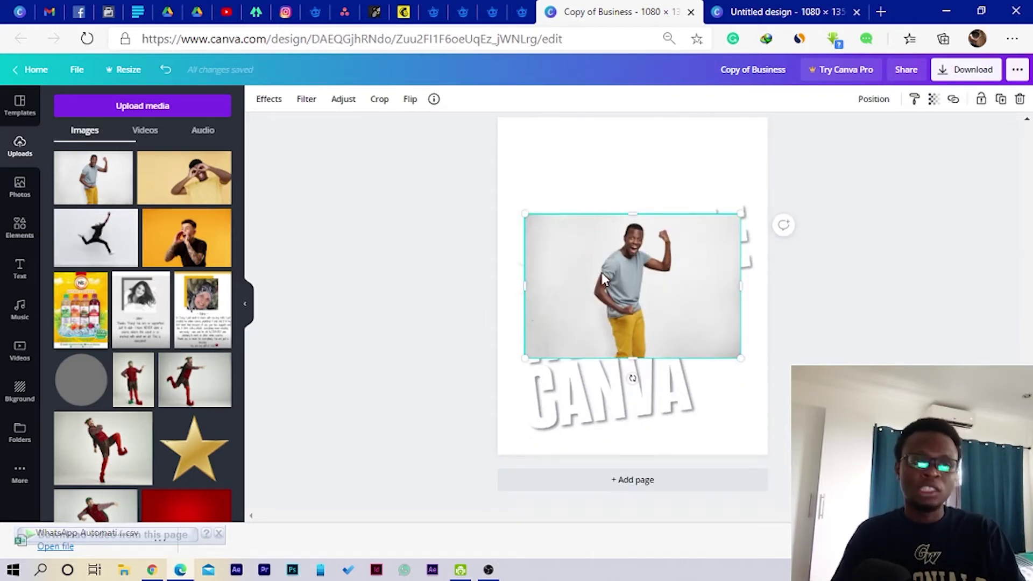
pyautogui.moveTo(607, 346); pyautogui.dragTo(619, 466)
pyautogui.rightClick(619, 267)
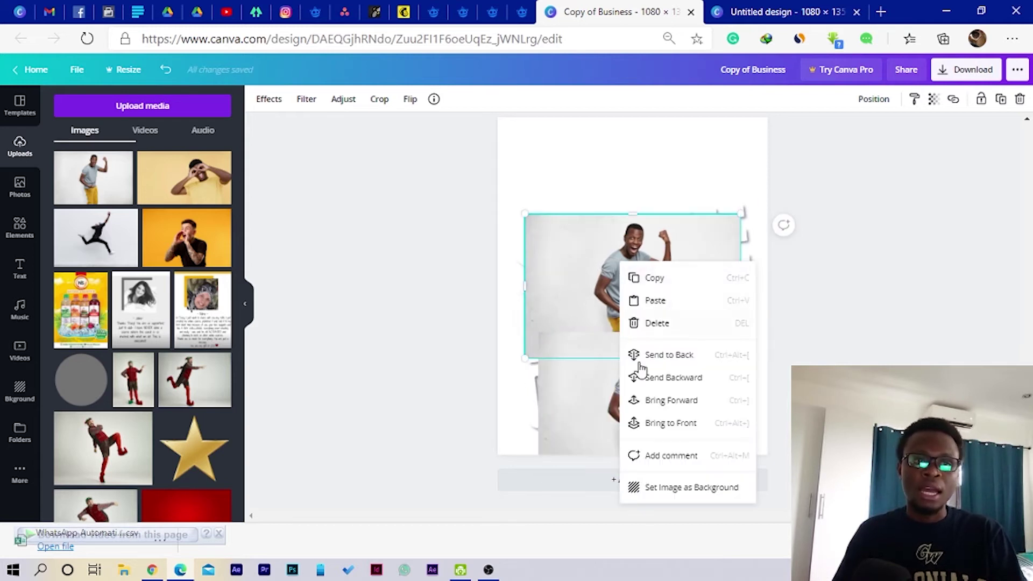
pyautogui.click(687, 490)
pyautogui.moveTo(629, 401); pyautogui.dragTo(552, 468)
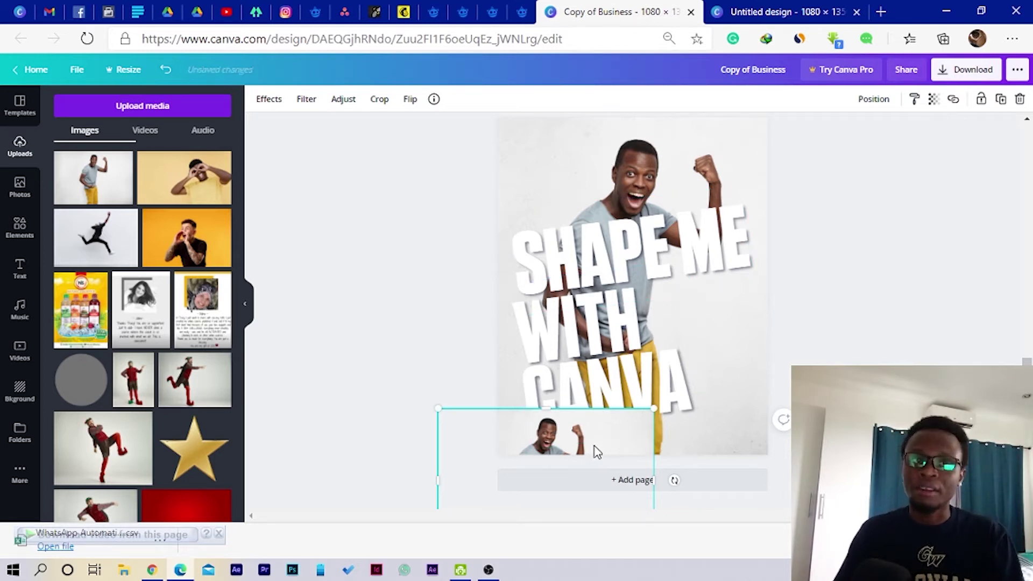
pyautogui.moveTo(596, 452); pyautogui.dragTo(676, 300)
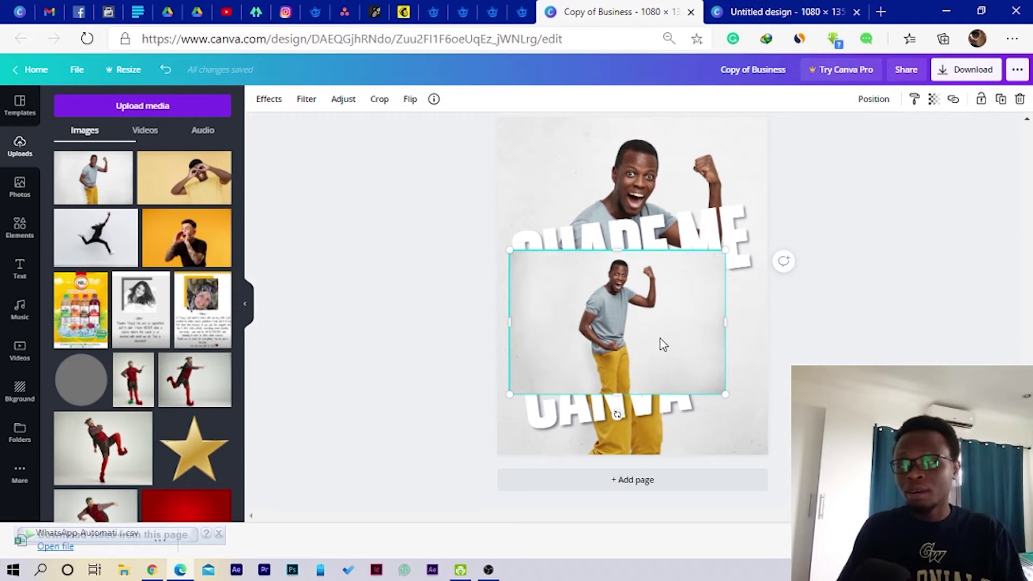
# Step: Load remove.bg in a new tab from the 'remo' suggestion, then open another blank tab
pyautogui.click(881, 13)
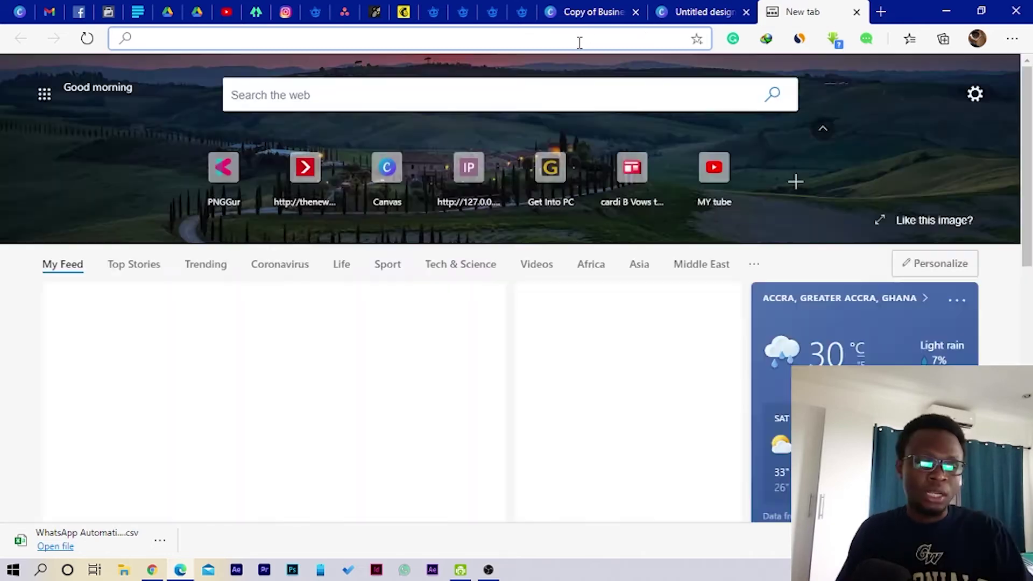
pyautogui.write('remo')
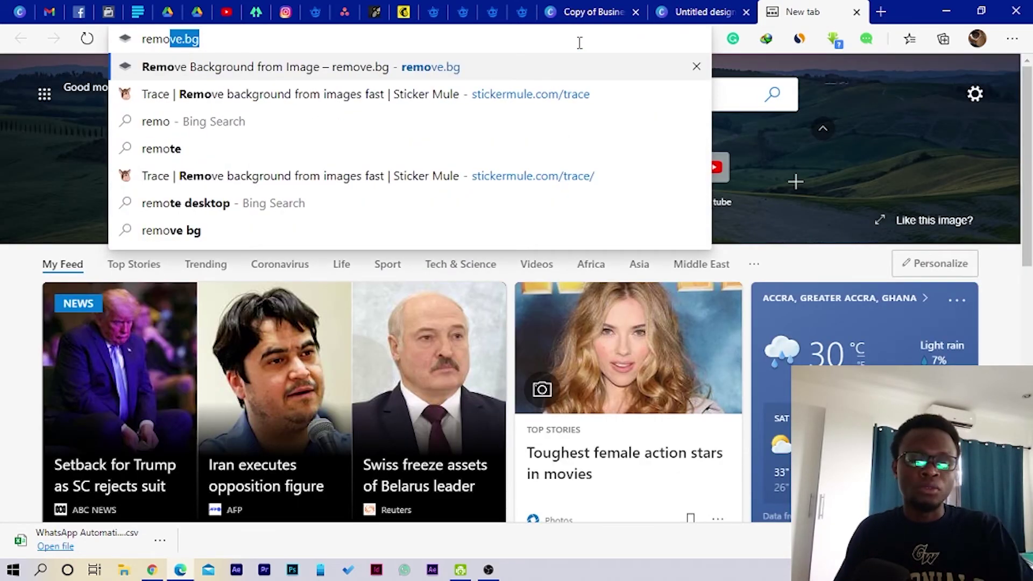
pyautogui.press('Return')
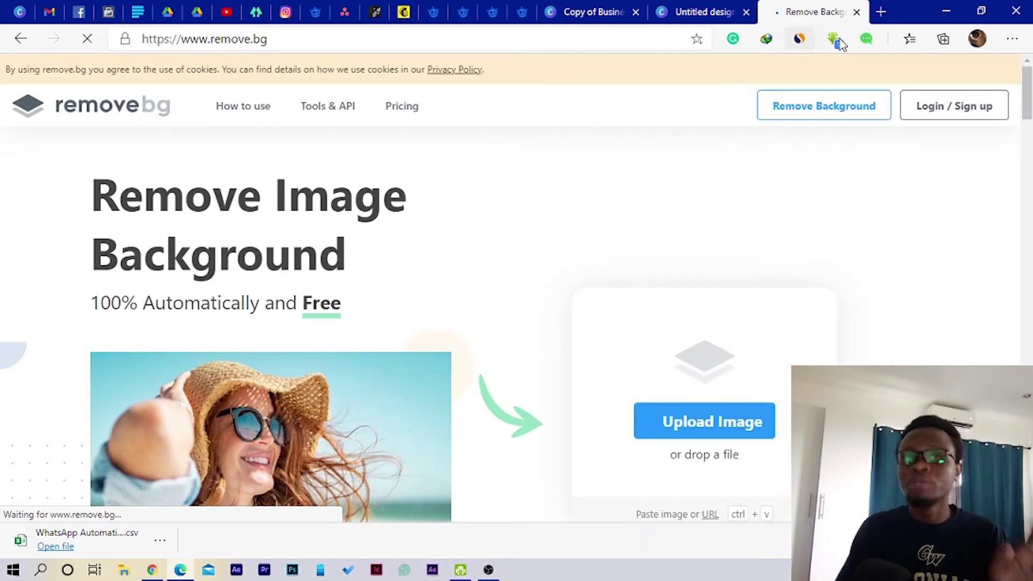
pyautogui.click(880, 12)
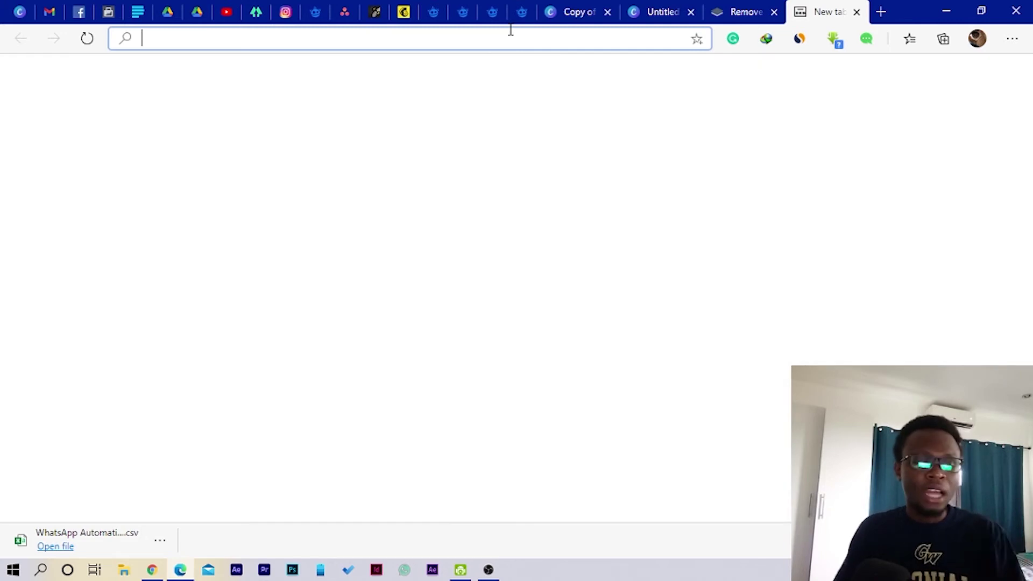
# Step: Load stickermule.com/trace by entering 'sti' in the address bar
pyautogui.write('sti')
pyautogui.press('Return')
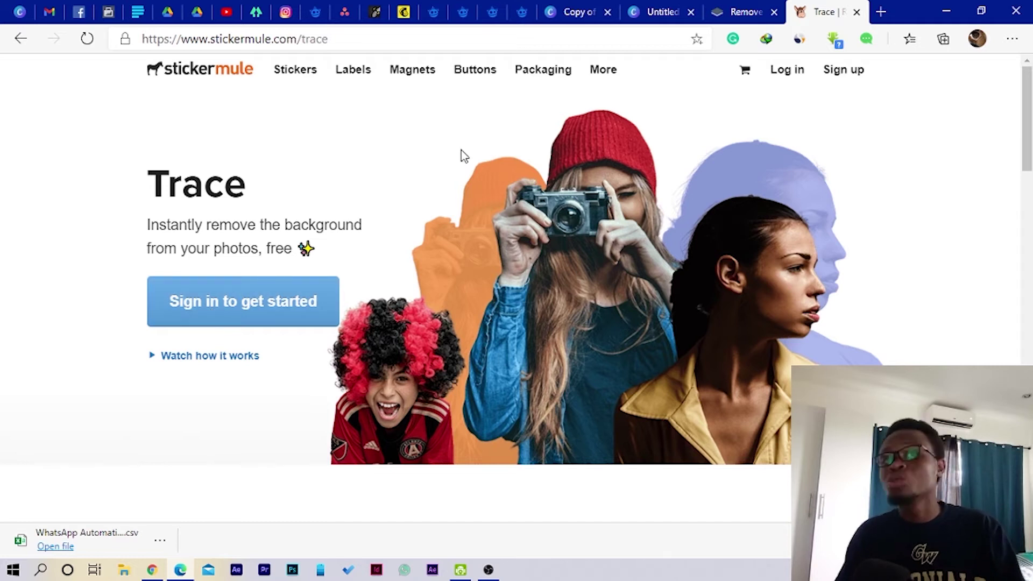
# Step: Close the Trace and remove.bg tabs and delete the small photo copy in Copy of Business
pyautogui.click(857, 12)
pyautogui.click(856, 11)
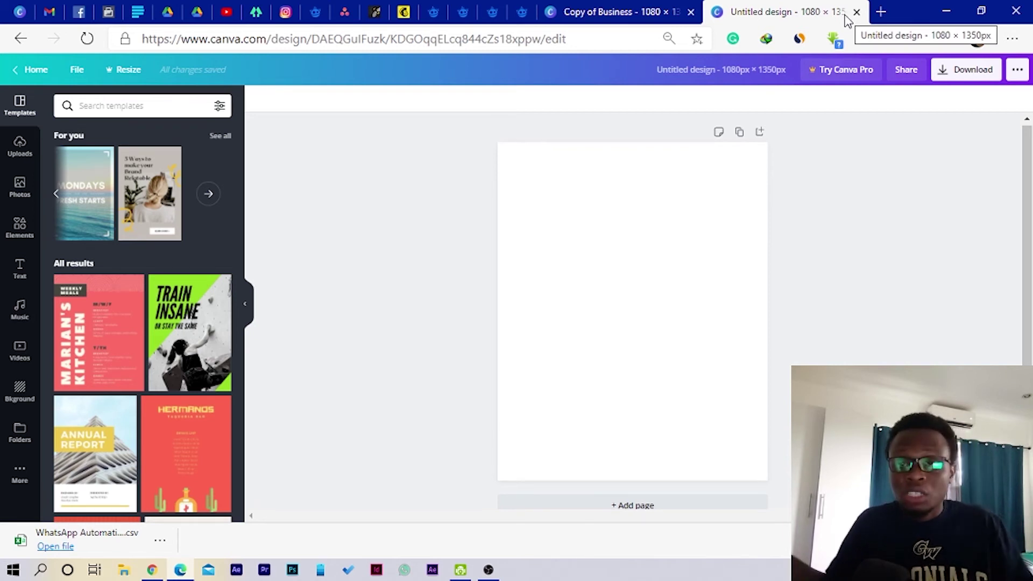
pyautogui.click(614, 12)
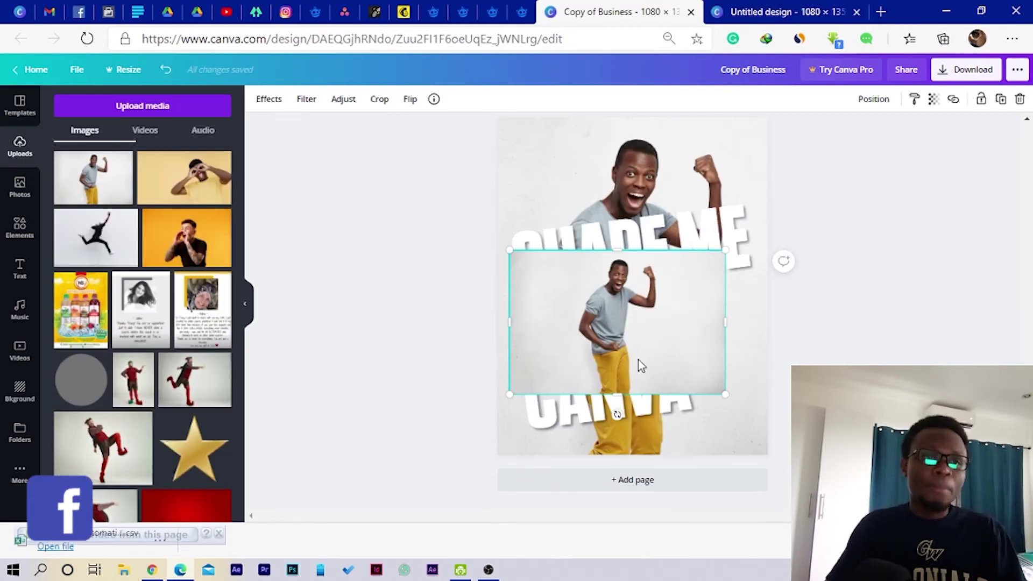
pyautogui.press('Delete')
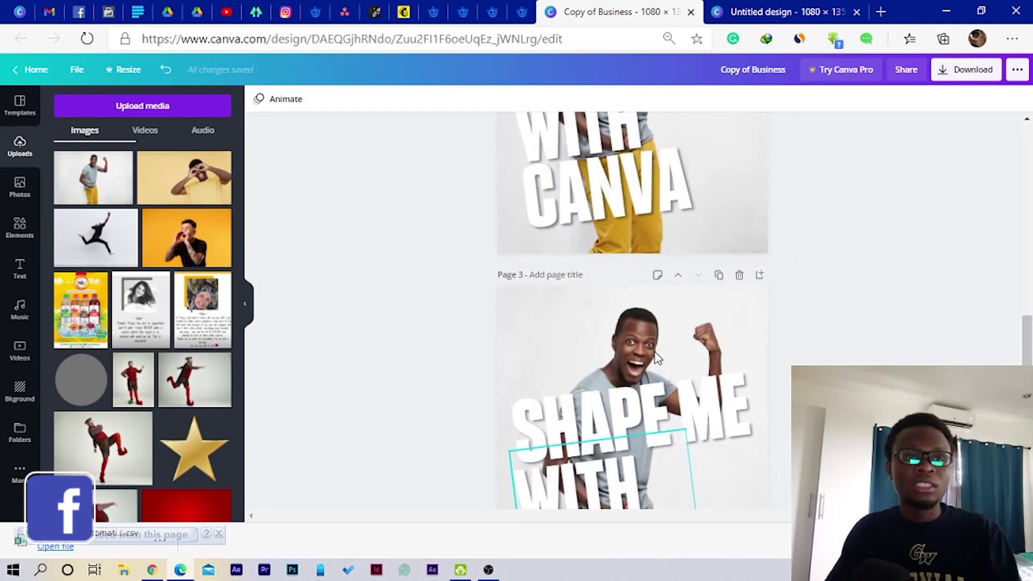
pyautogui.scroll(10, 657, 359)
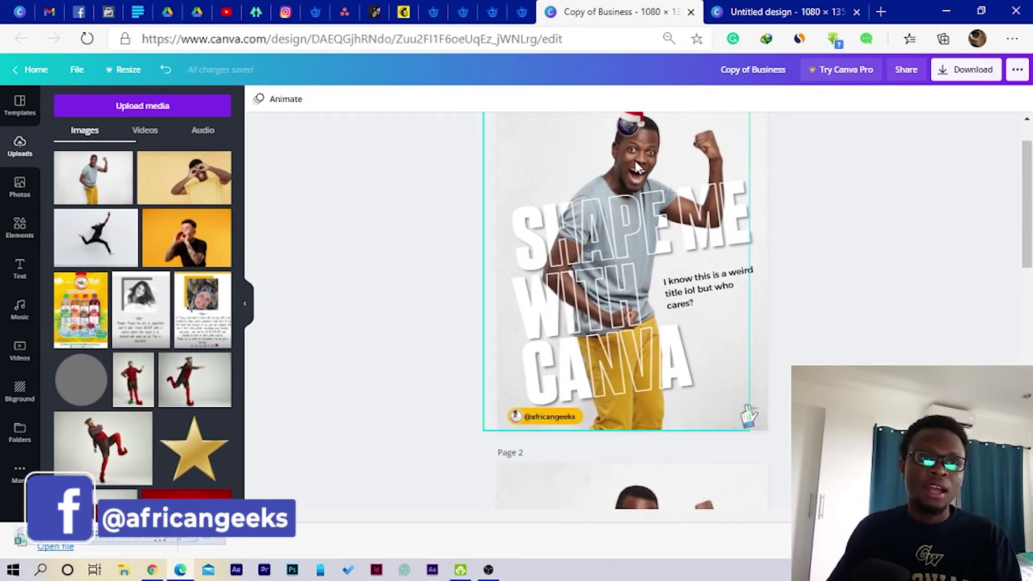
# Step: Paste the page-1 cut-out of the man onto Page 3, aligned and resized to about 928 by 1,179
pyautogui.click(641, 153)
pyautogui.scroll(-10, 641, 153)
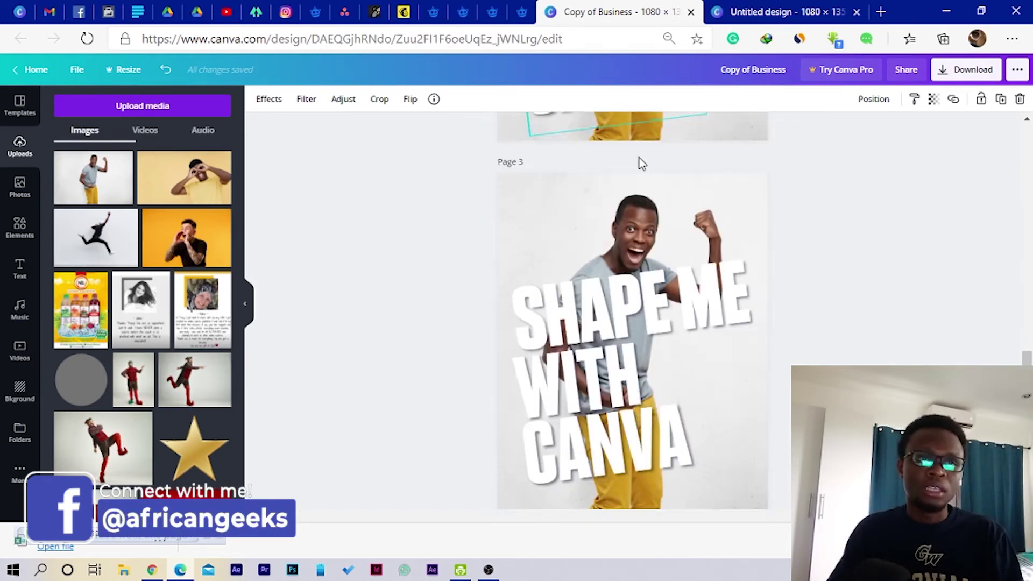
pyautogui.scroll(-1, 643, 166)
pyautogui.click(570, 149)
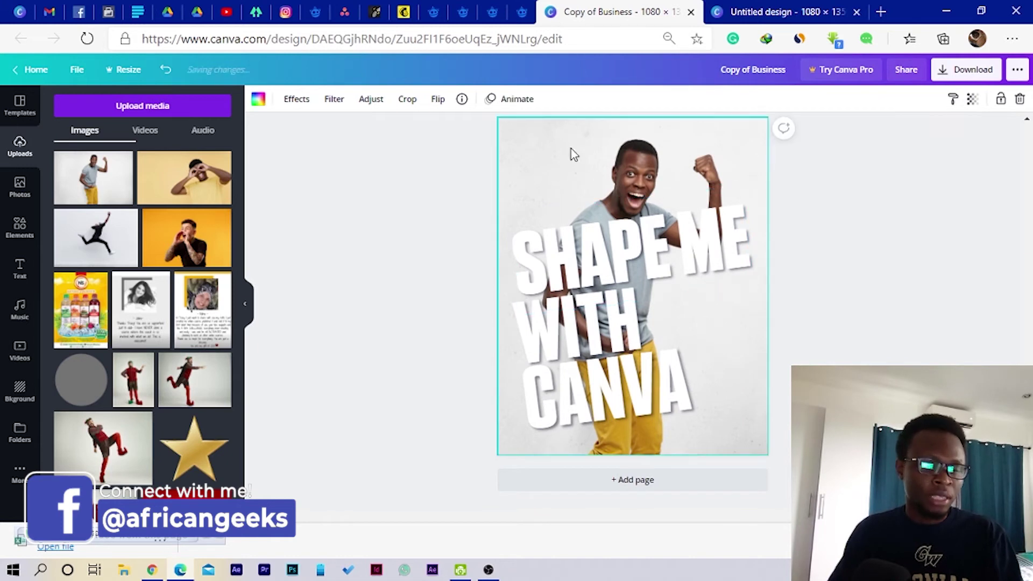
pyautogui.hotkey('ctrl', 'v')
pyautogui.moveTo(634, 230)
pyautogui.mouseDown()
pyautogui.moveTo(675, 256)
pyautogui.moveTo(623, 212)
pyautogui.moveTo(634, 235)
pyautogui.mouseUp()
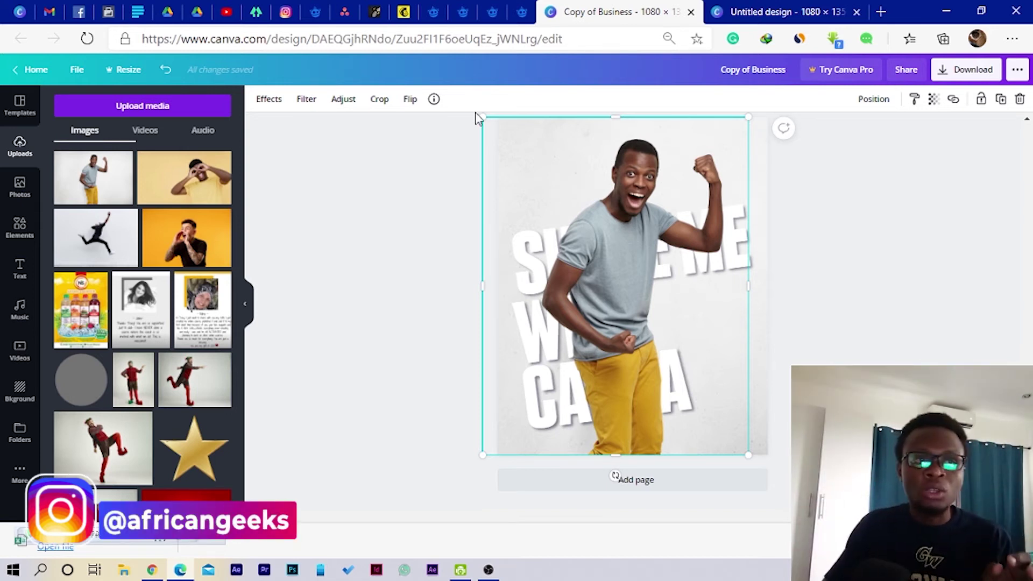
pyautogui.moveTo(481, 116); pyautogui.dragTo(448, 142)
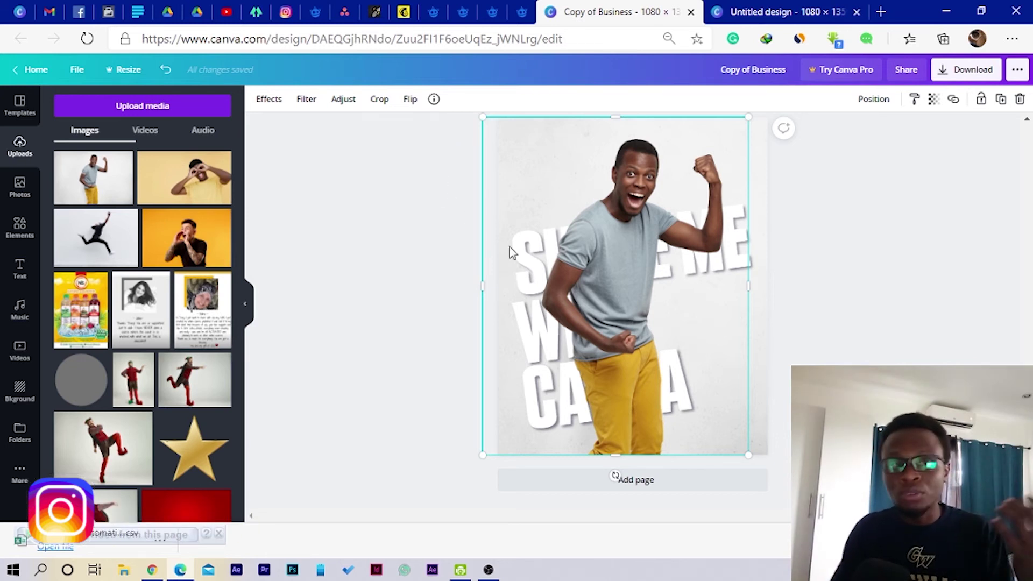
# Step: Try sending the cut-out behind the text, then undo to keep the man in front
pyautogui.scroll(3, 615, 268)
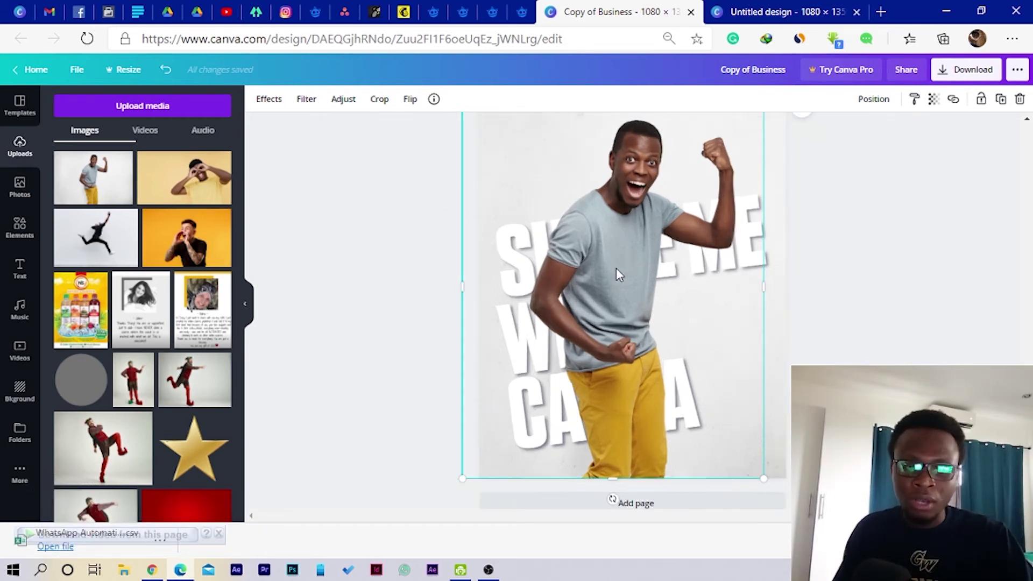
pyautogui.scroll(2, 615, 268)
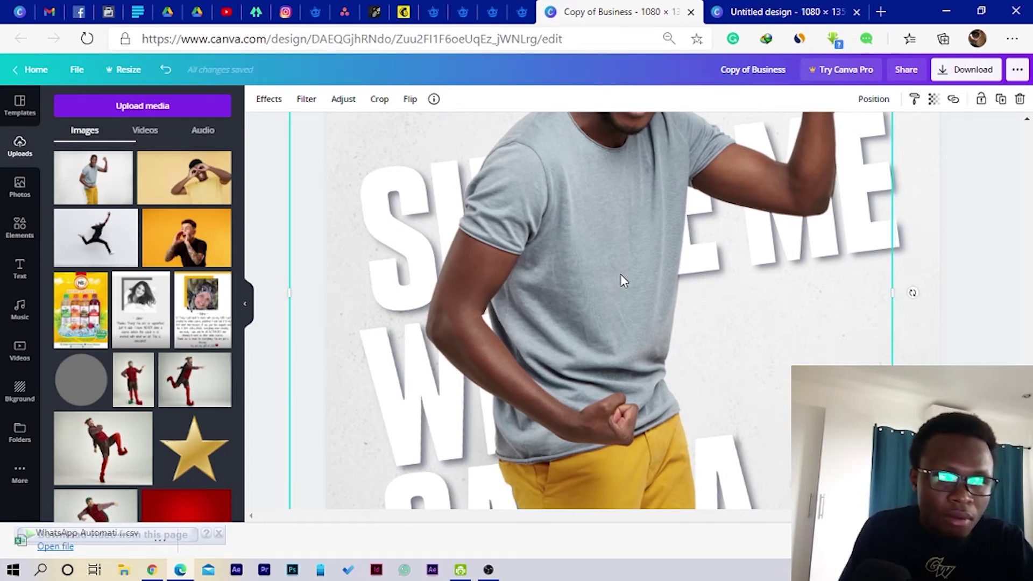
pyautogui.scroll(3, 621, 273)
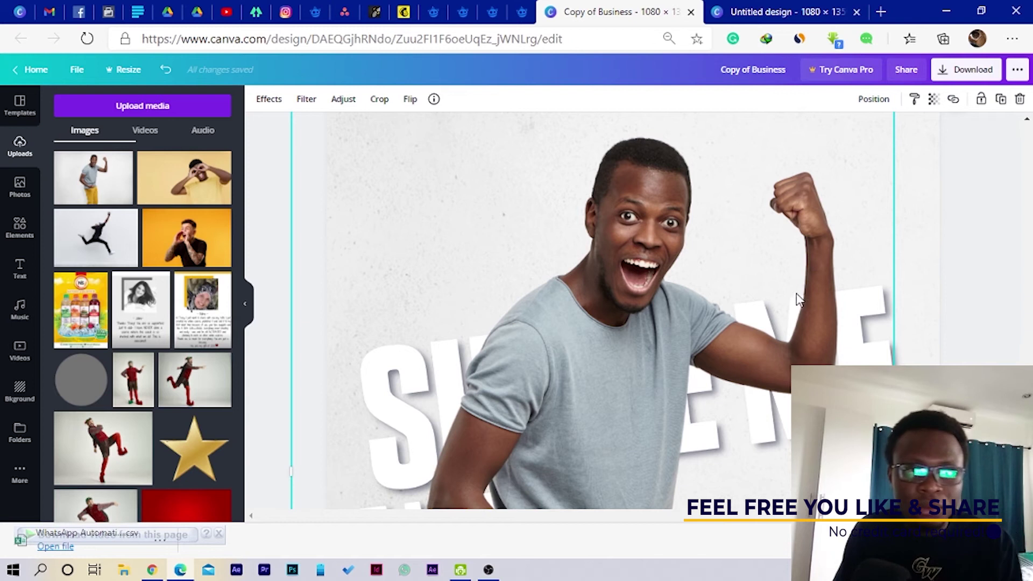
pyautogui.scroll(-3, 792, 296)
pyautogui.scroll(-5, 793, 299)
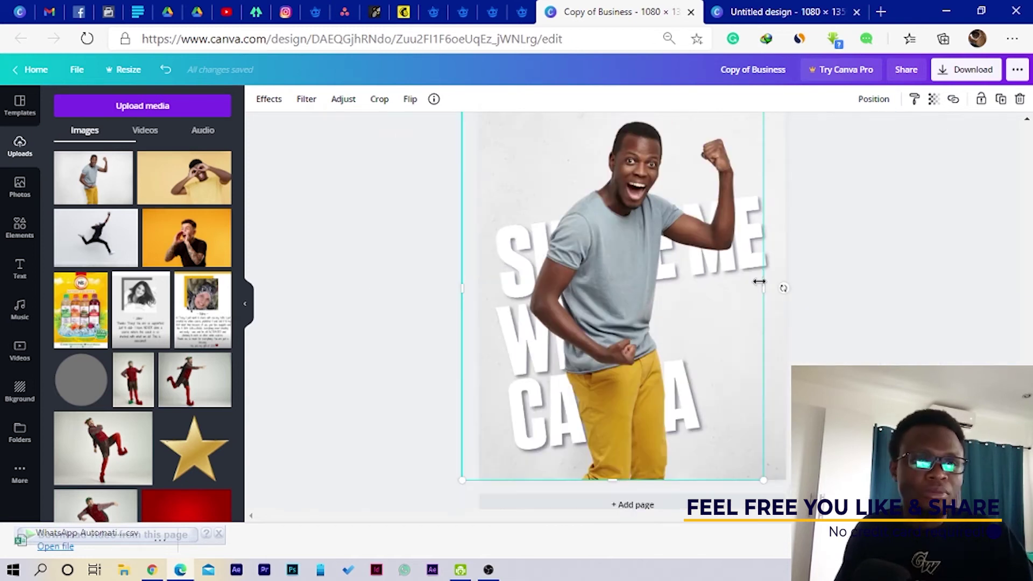
pyautogui.click(323, 262)
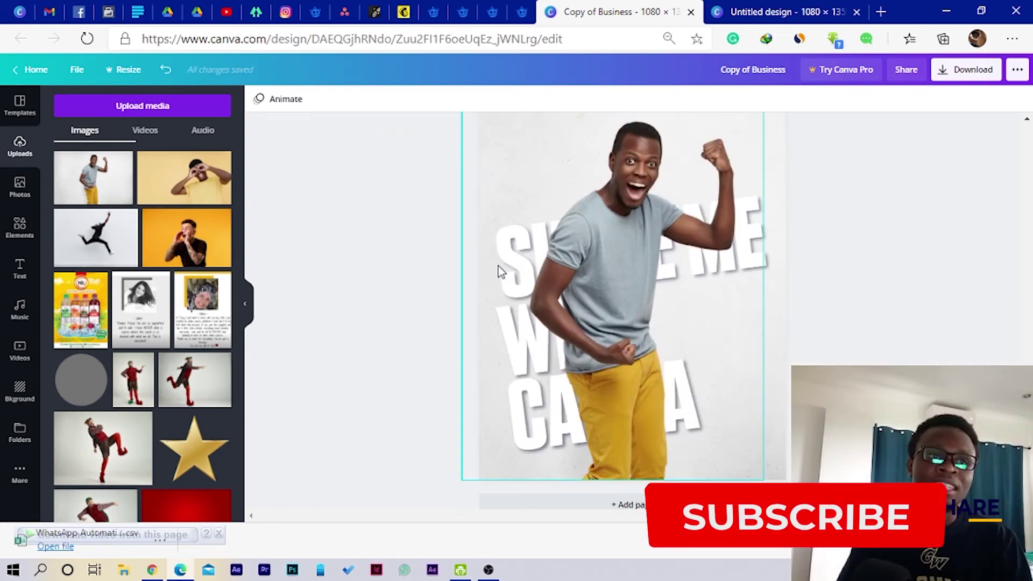
pyautogui.click(579, 278)
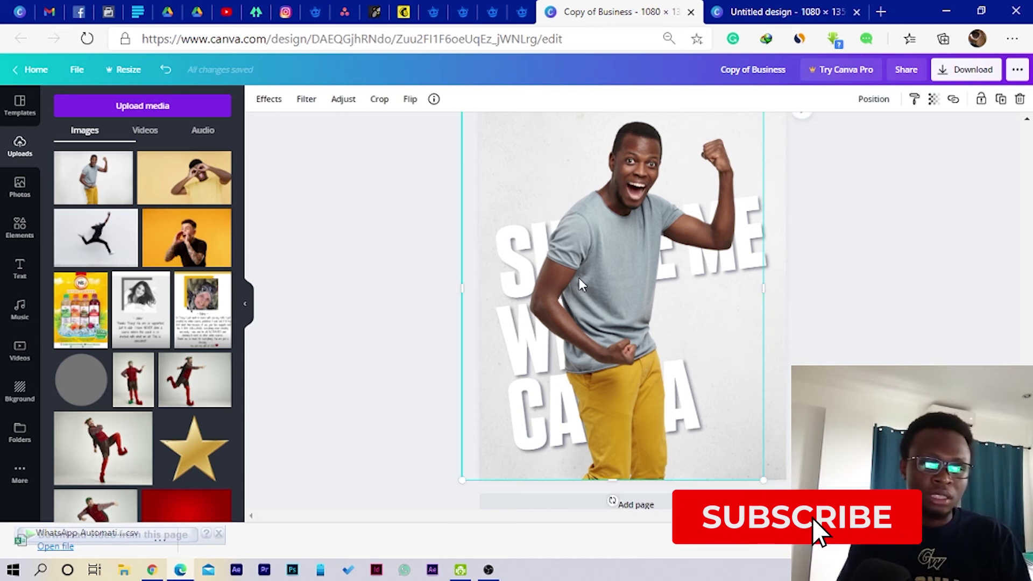
pyautogui.hotkey('ctrl', '[')
pyautogui.press('Escape')
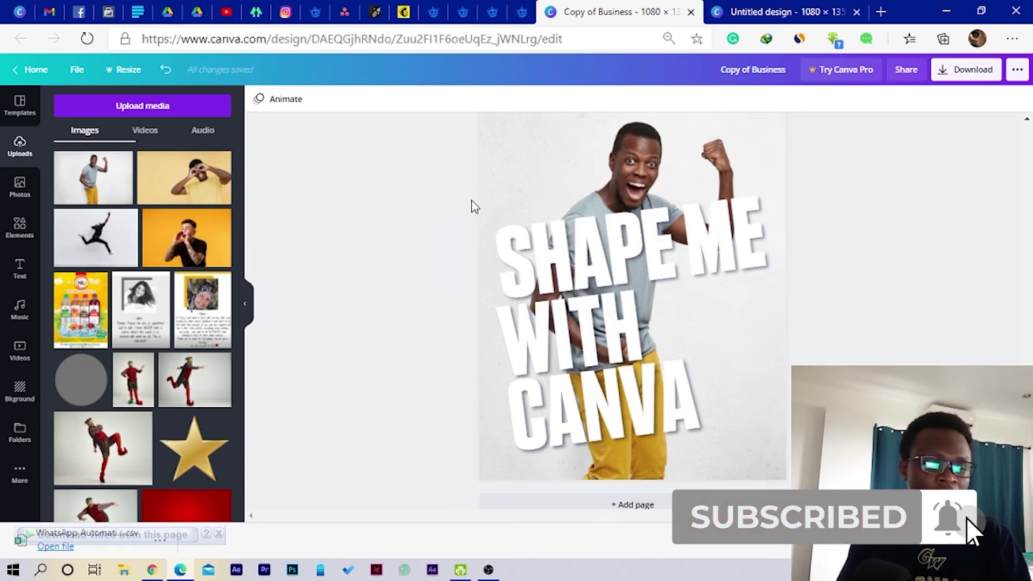
pyautogui.hotkey('ctrl', 'z')
# Step: Test the layering of the headline text and the man using undo and redo
pyautogui.hotkey('ctrl', 'y')
pyautogui.scroll(-2, 511, 280)
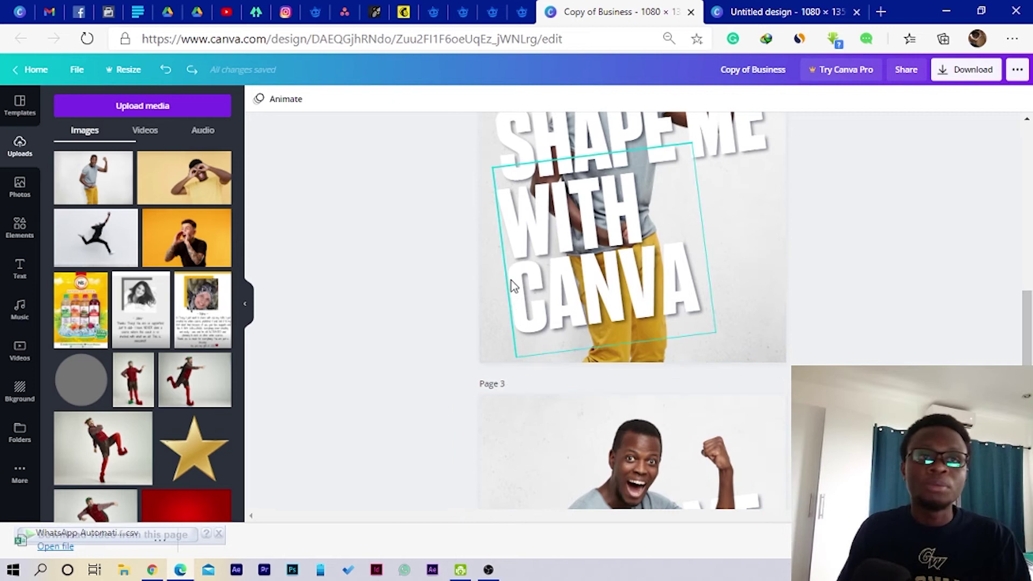
pyautogui.click(519, 305)
pyautogui.keyDown('shift'); pyautogui.click(541, 154); pyautogui.keyUp('shift')
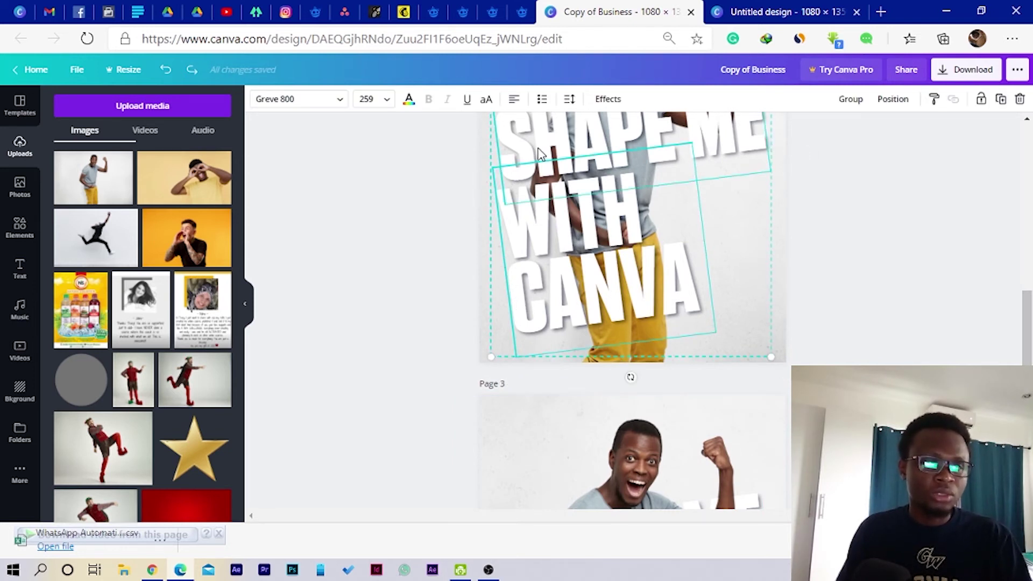
pyautogui.hotkey('ctrl', 'z')
pyautogui.click(522, 172)
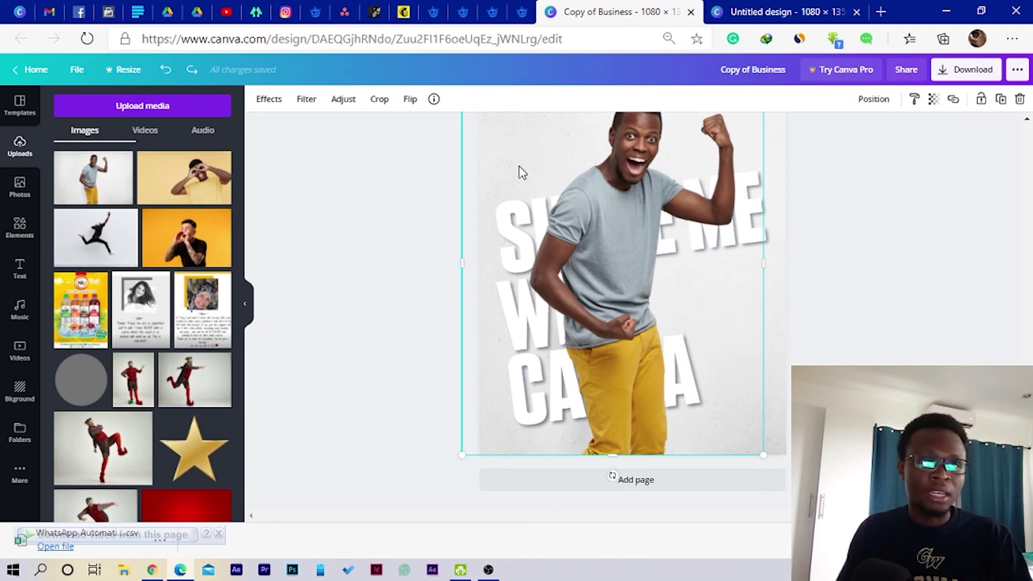
pyautogui.hotkey('ctrl', 'y')
pyautogui.click(392, 249)
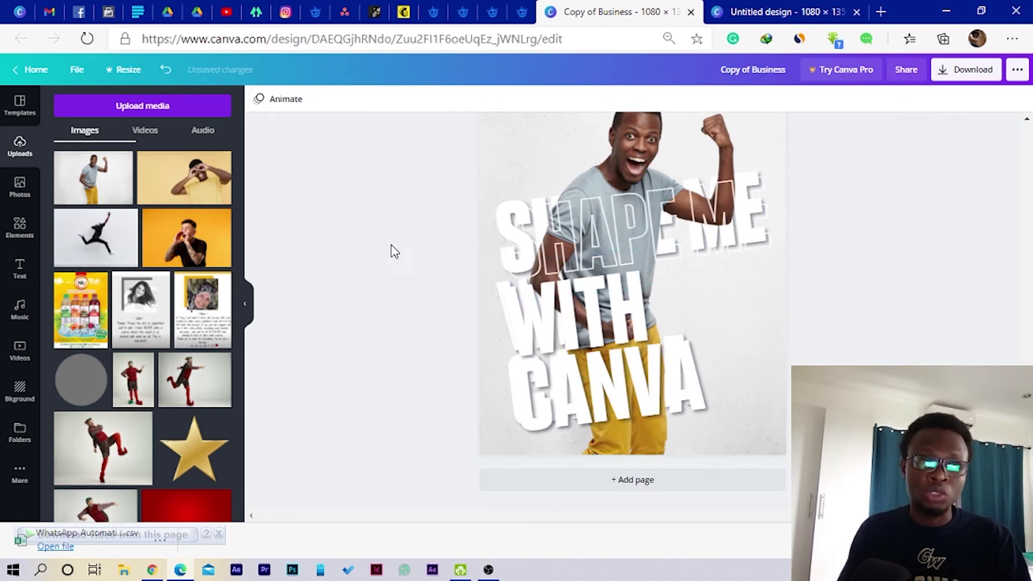
pyautogui.click(574, 246)
pyautogui.hotkey('ctrl', 'z')
pyautogui.click(602, 334)
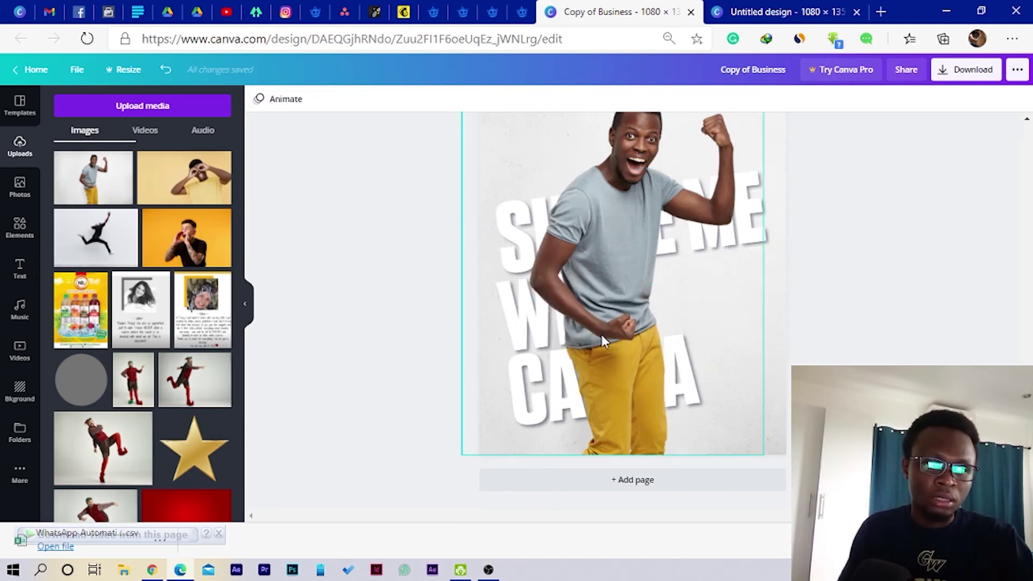
# Step: Move the WITH CANVA text onto Page 3 in front of the man, aligned with the text behind
pyautogui.scroll(4, 553, 301)
pyautogui.click(544, 239)
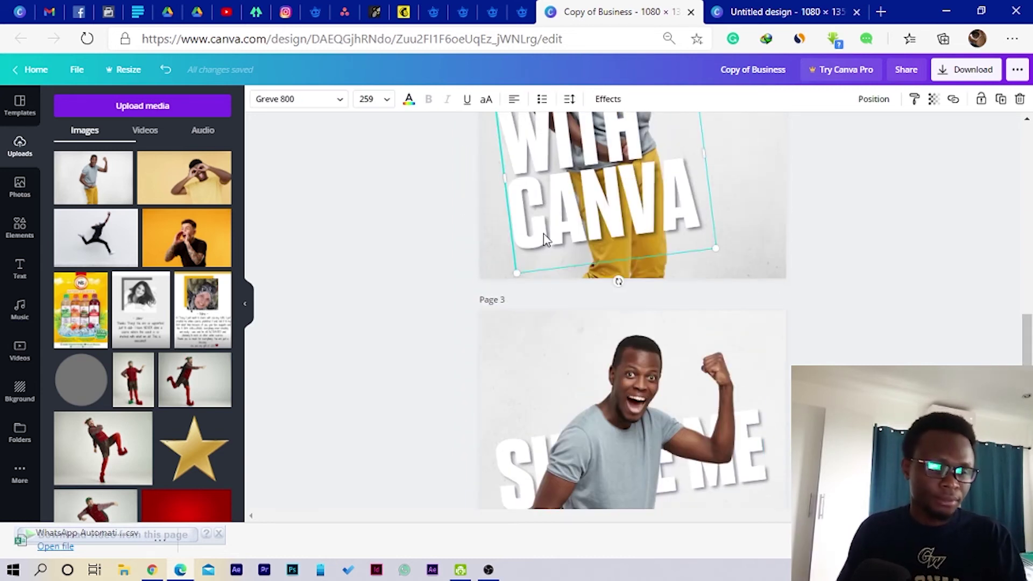
pyautogui.moveTo(544, 239); pyautogui.dragTo(541, 334)
pyautogui.scroll(-3, 540, 334)
pyautogui.click(487, 442)
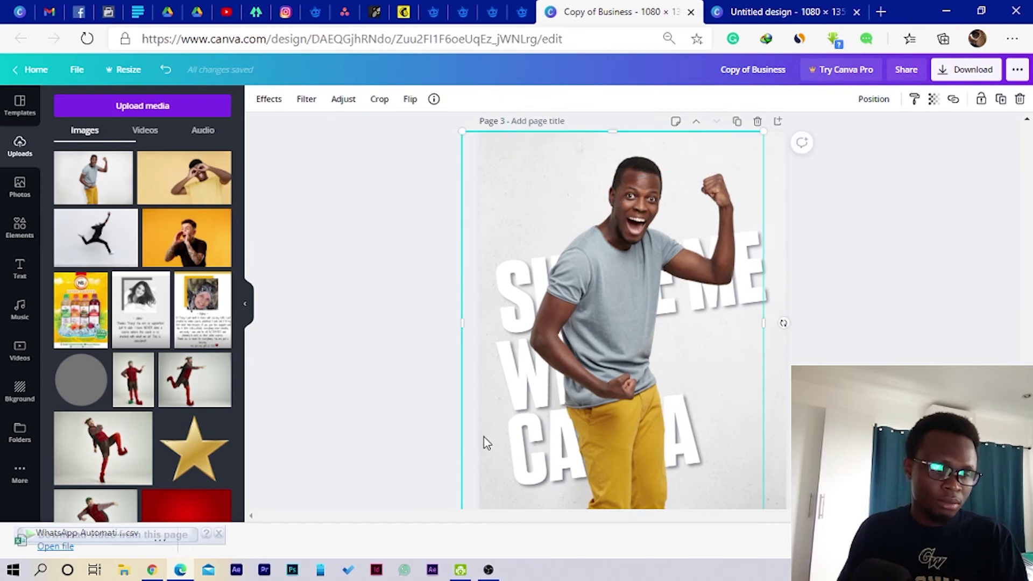
pyautogui.hotkey('ctrl', 'z')
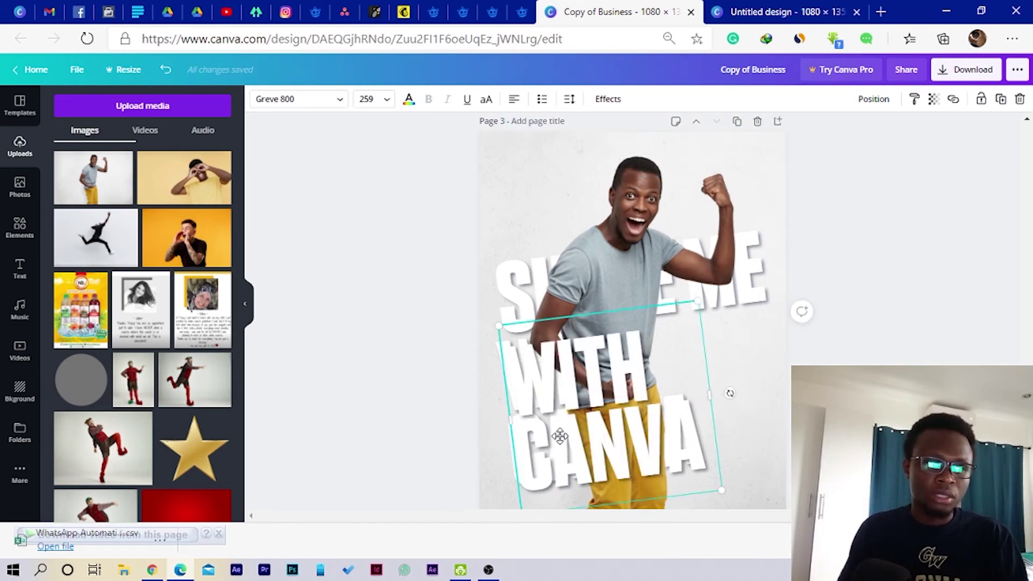
pyautogui.moveTo(559, 436); pyautogui.dragTo(561, 431)
# Step: Give the front WITH CANVA text a thin Hollow outline and shift SHAPE ME down
pyautogui.click(607, 99)
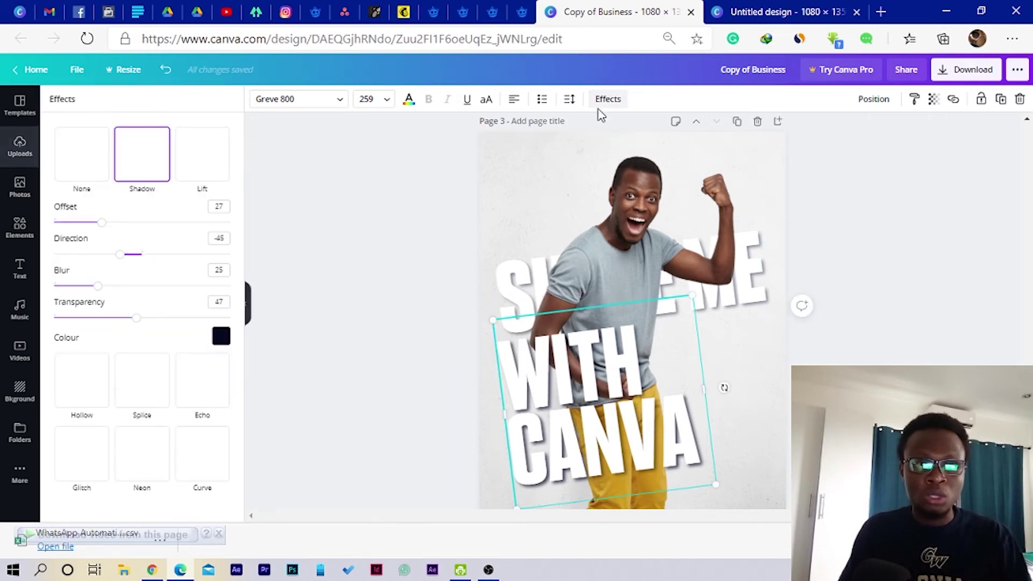
pyautogui.click(86, 399)
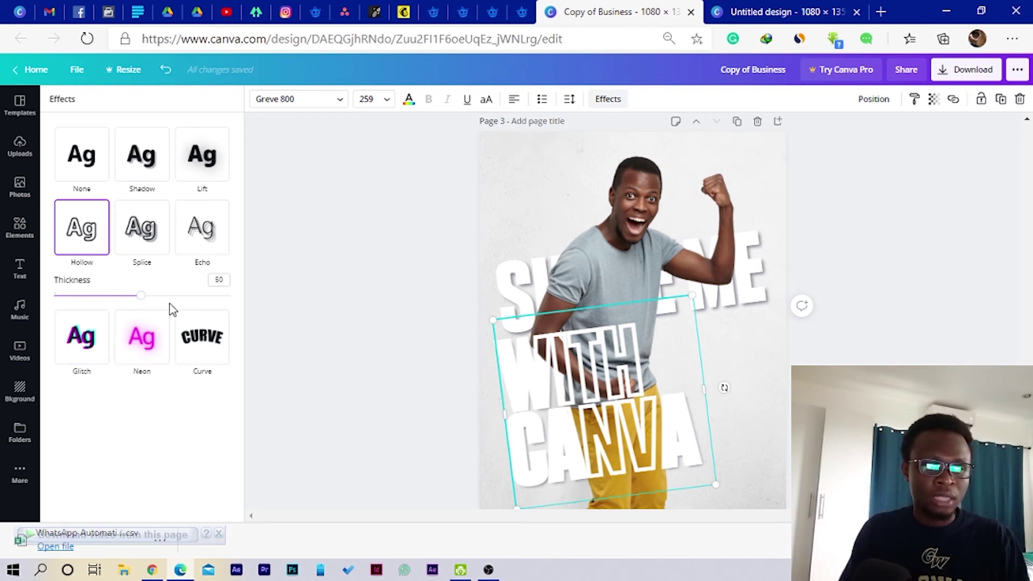
pyautogui.moveTo(141, 301); pyautogui.dragTo(56, 311)
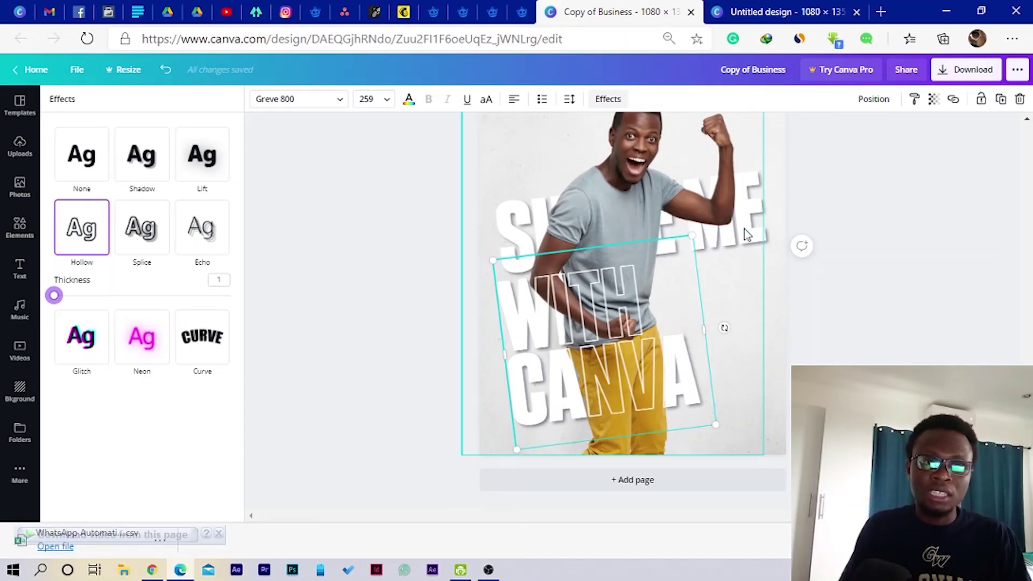
pyautogui.click(769, 245)
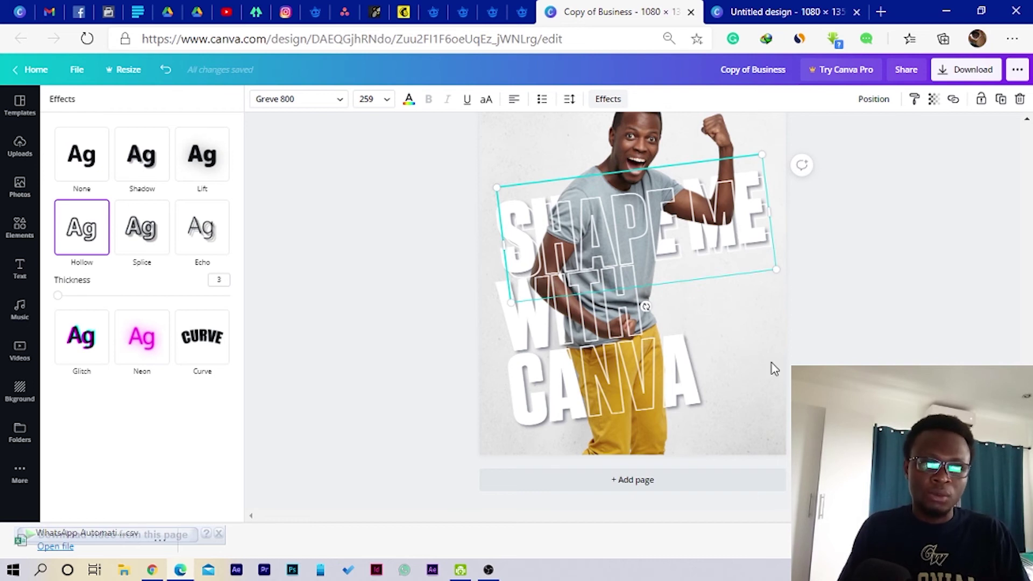
pyautogui.moveTo(661, 235); pyautogui.dragTo(646, 310)
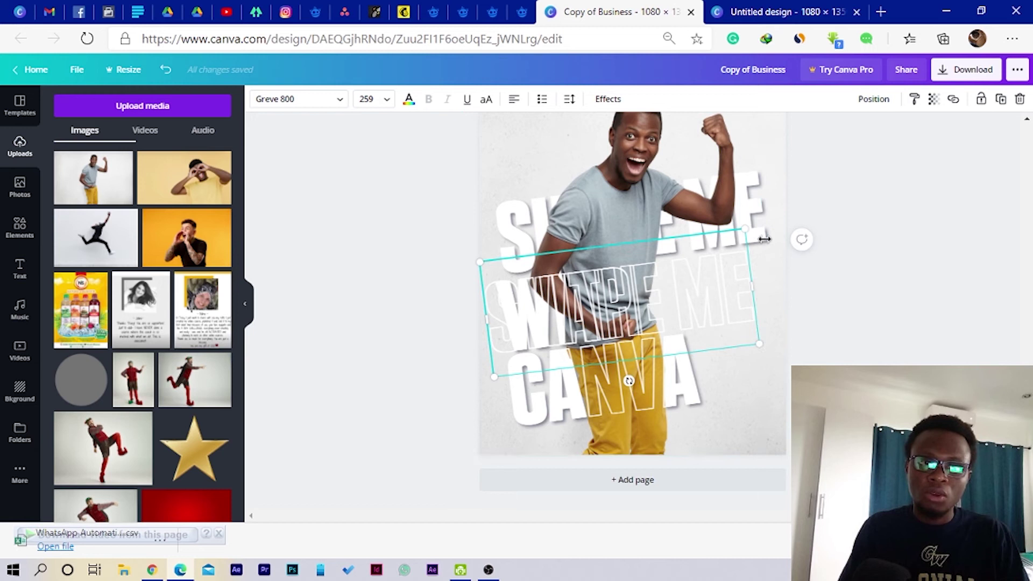
# Step: Duplicate SHAPE ME, align the copy over the original, and make it Hollow at thickness 5
pyautogui.press('Escape')
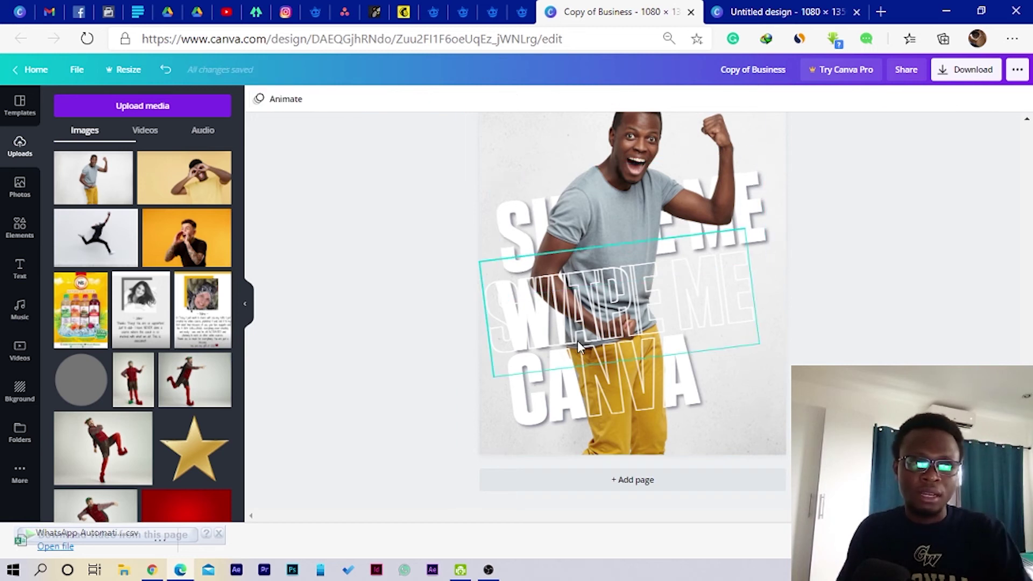
pyautogui.moveTo(631, 315); pyautogui.dragTo(646, 259)
pyautogui.hotkey('ctrl', 'z')
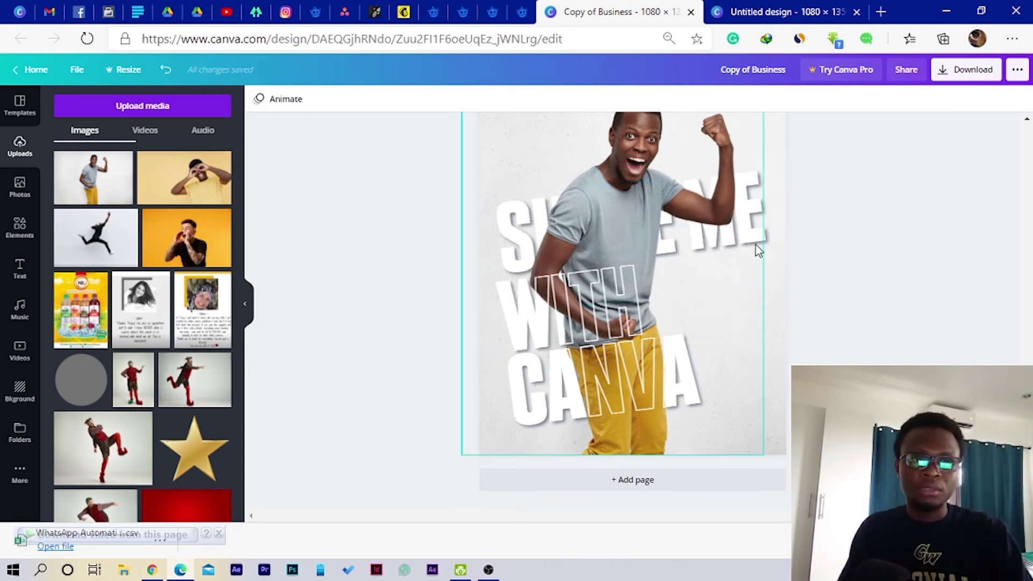
pyautogui.click(766, 238)
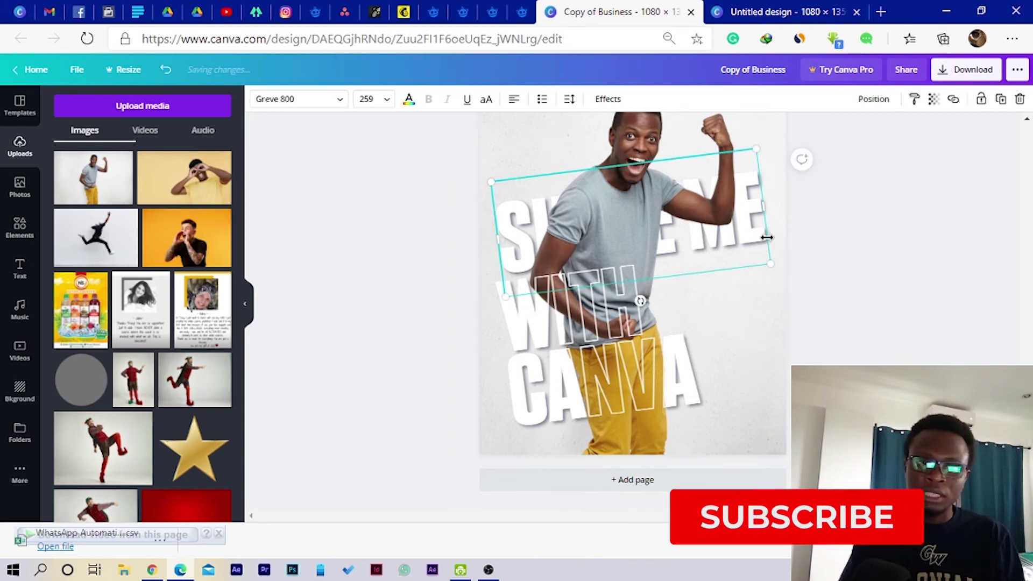
pyautogui.hotkey('ctrl', 'd')
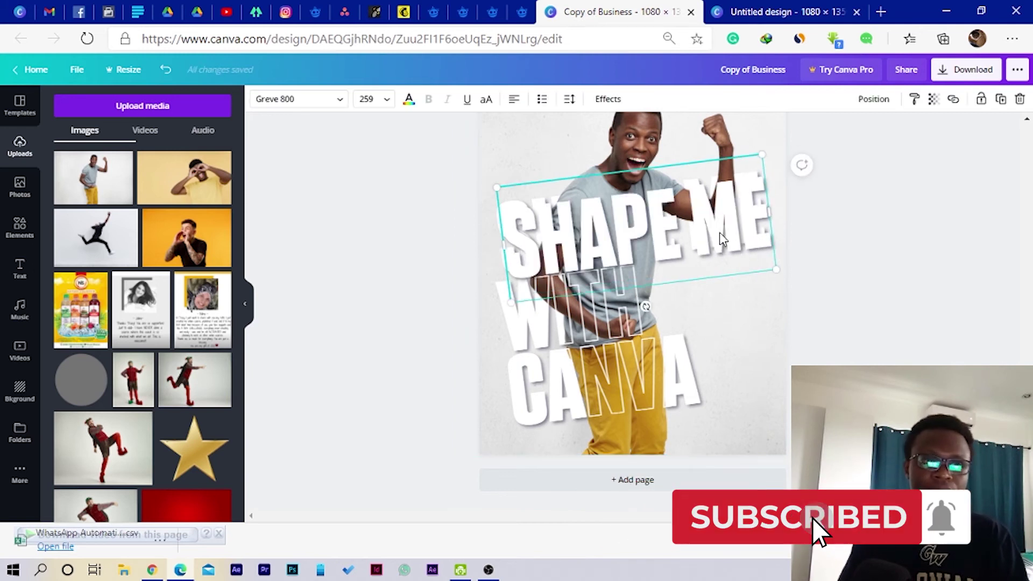
pyautogui.moveTo(717, 227); pyautogui.dragTo(717, 226)
pyautogui.click(608, 99)
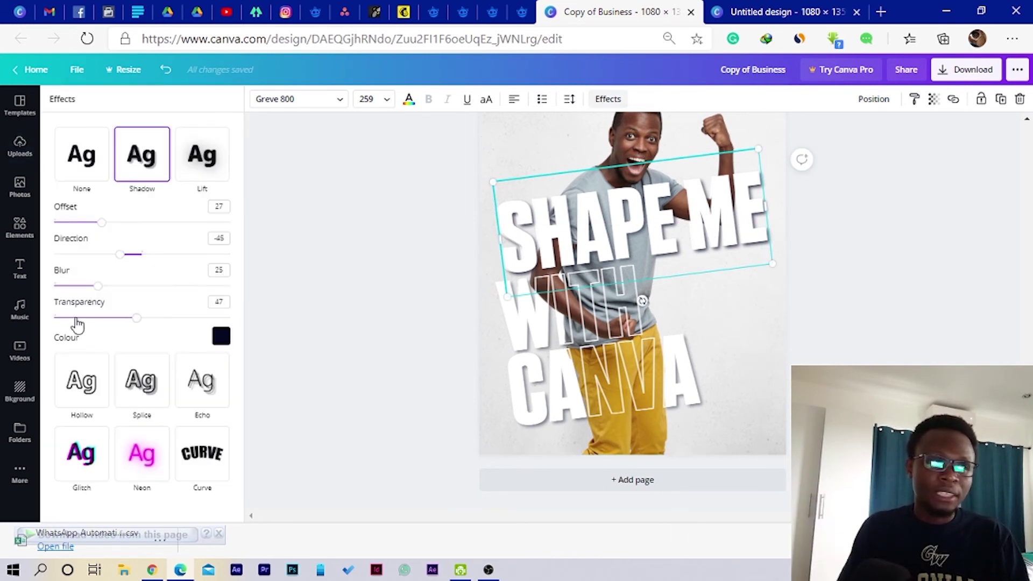
pyautogui.click(81, 381)
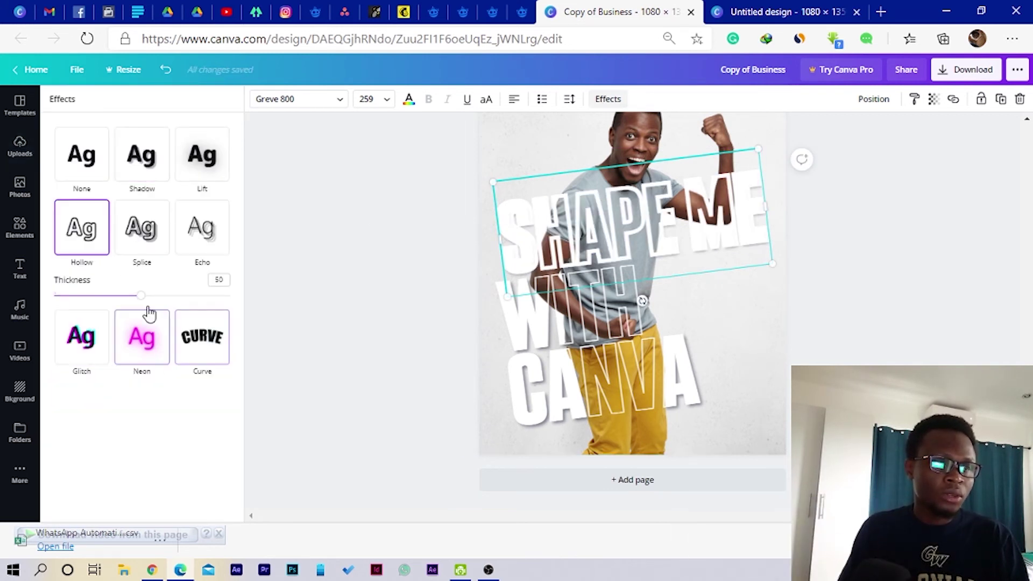
pyautogui.moveTo(142, 300); pyautogui.dragTo(63, 304)
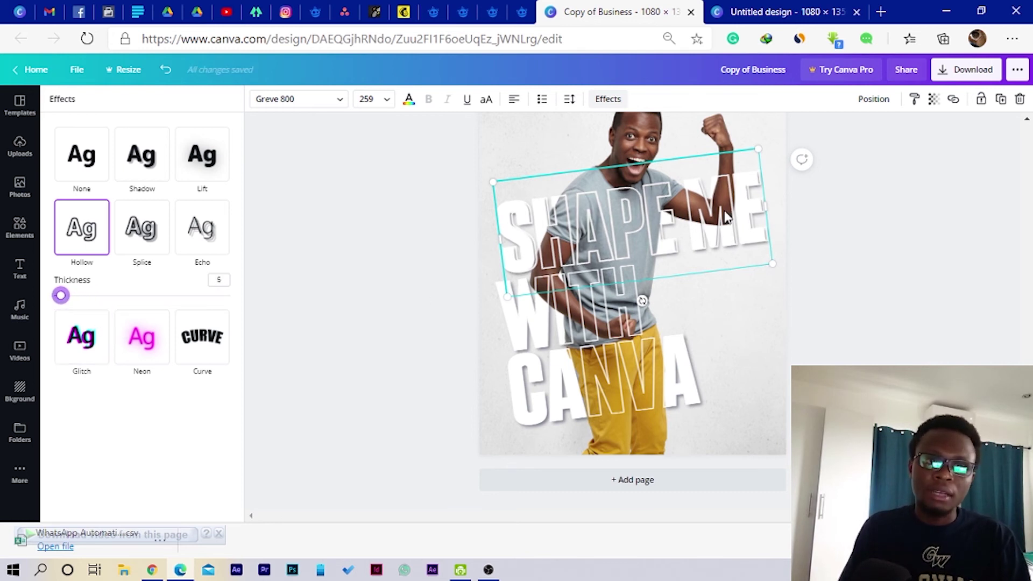
pyautogui.moveTo(727, 211); pyautogui.dragTo(722, 211)
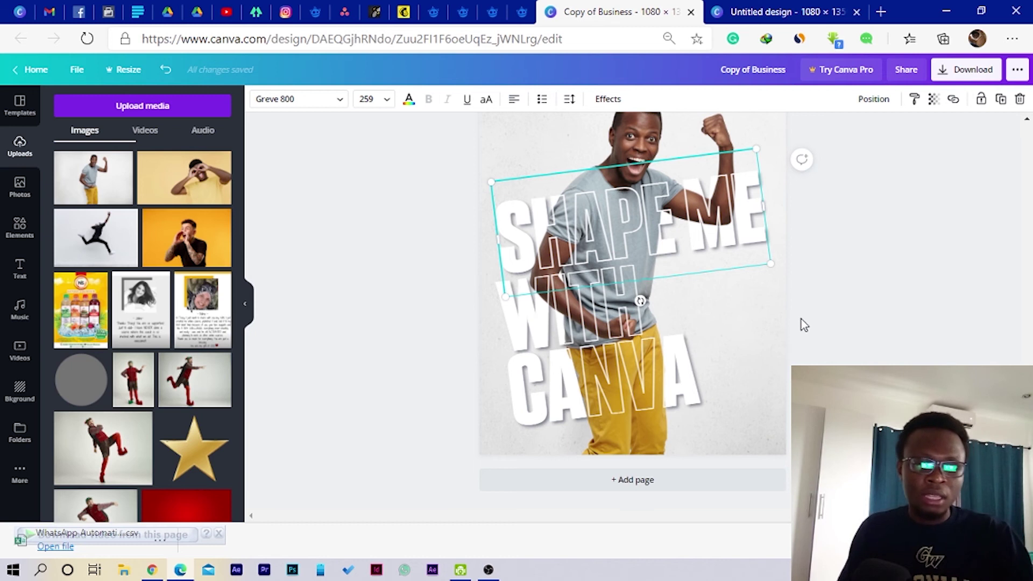
pyautogui.scroll(-1, 802, 323)
pyautogui.scroll(2, 770, 360)
pyautogui.scroll(-1, 769, 360)
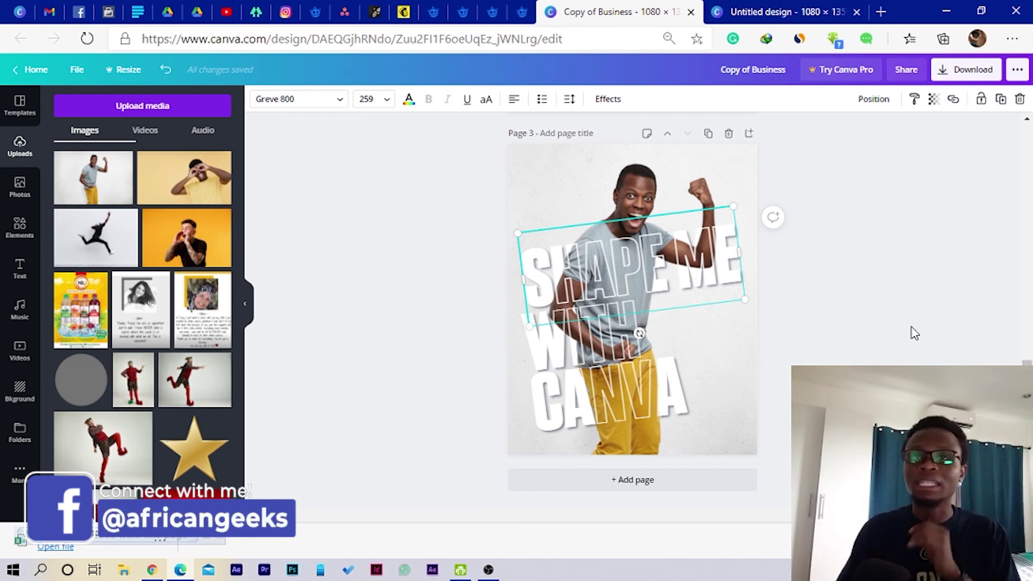
# Step: Open the creator's Instagram profile in a new tab via the 'afr' address-bar suggestion
pyautogui.click(881, 11)
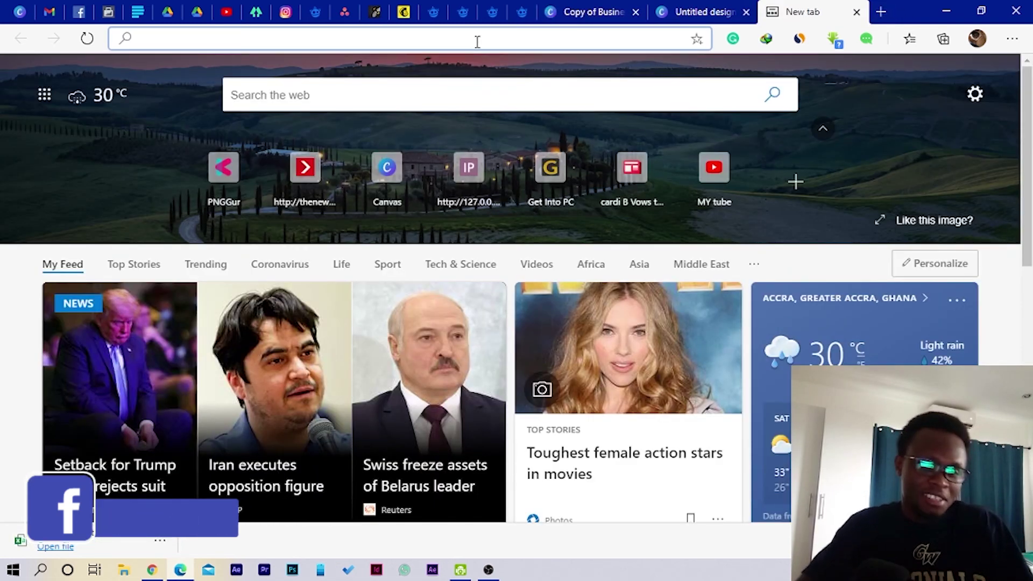
pyautogui.write('afr')
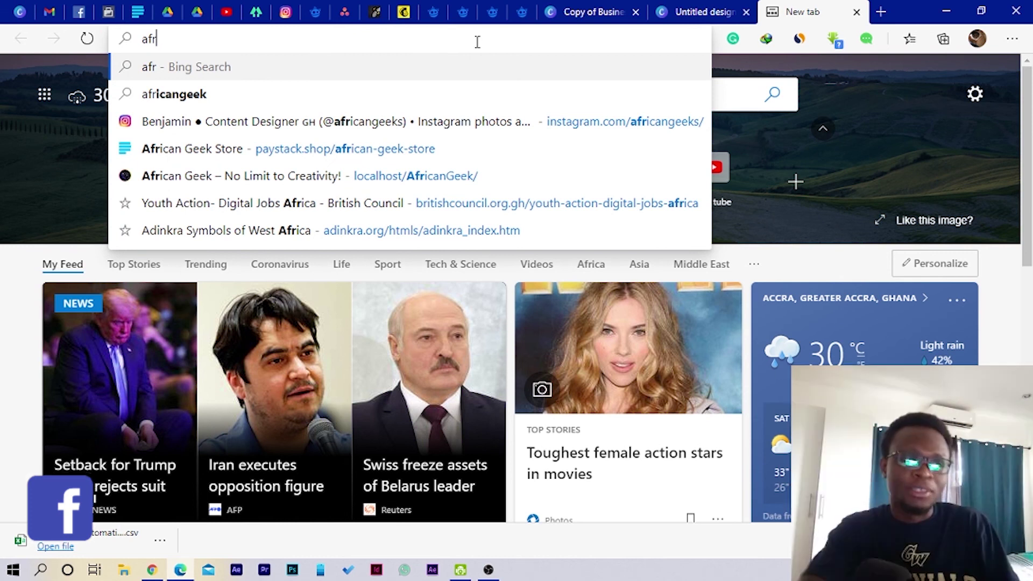
pyautogui.click(415, 121)
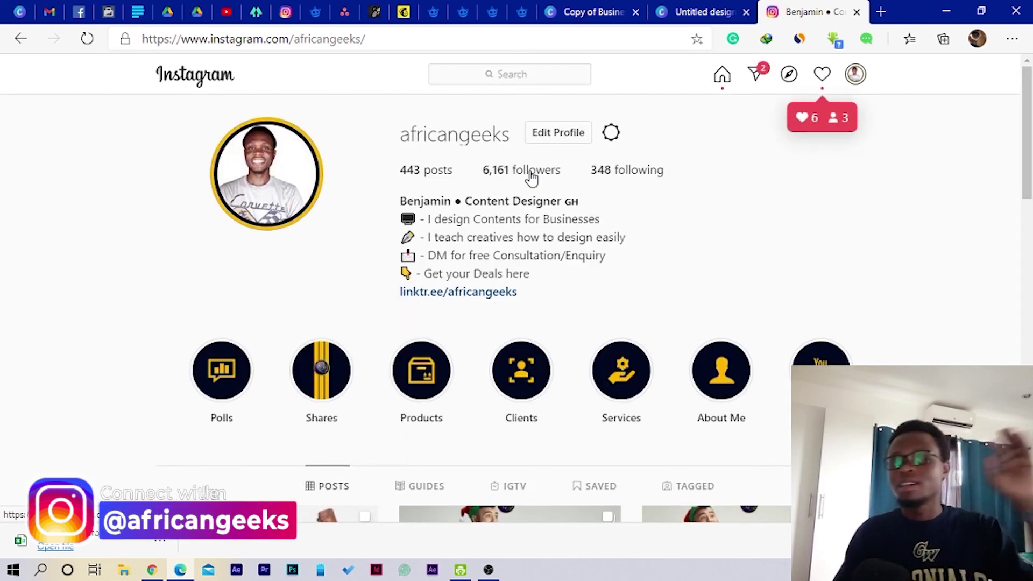
pyautogui.scroll(-6, 531, 178)
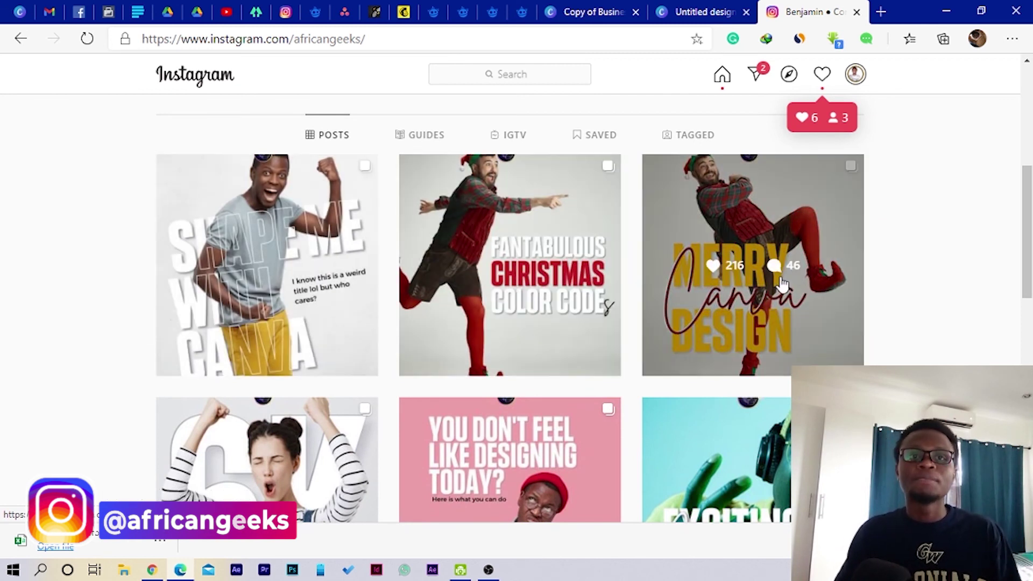
pyautogui.scroll(6, 783, 285)
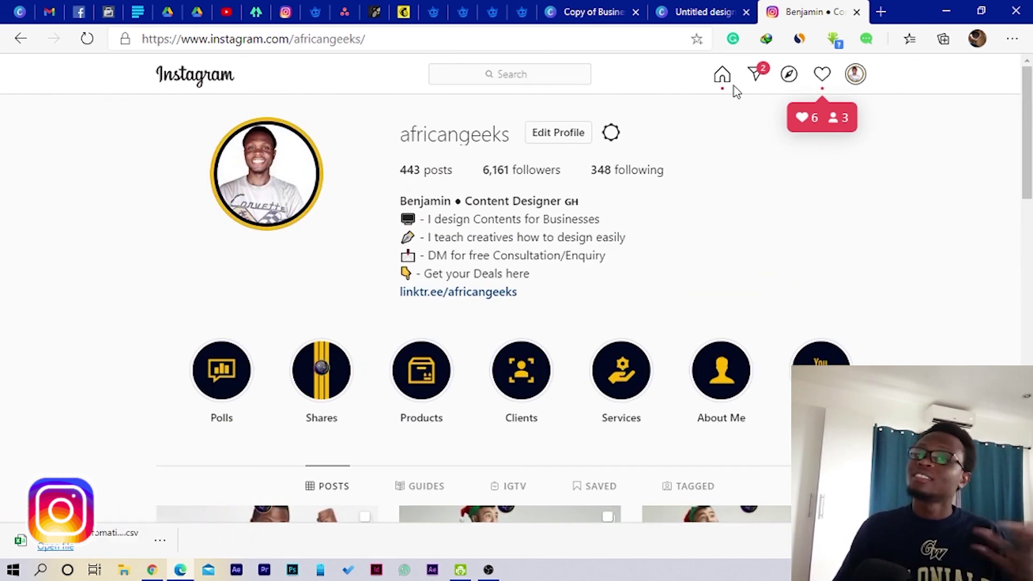